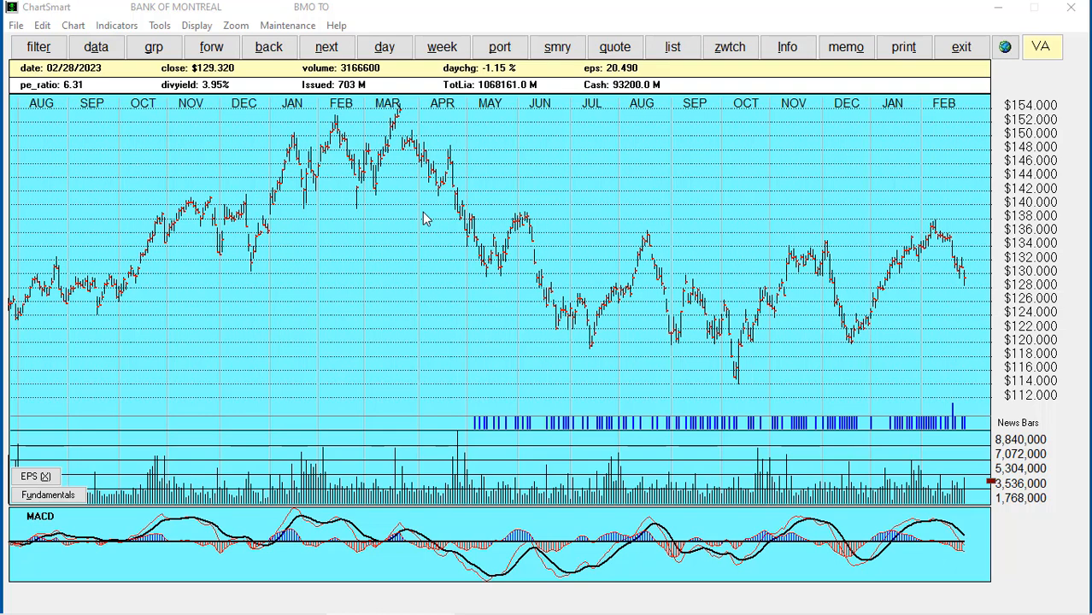
# Review the standard trendline, text box and Fibonacci sections of the annotation settings
pyautogui.click(161, 28)
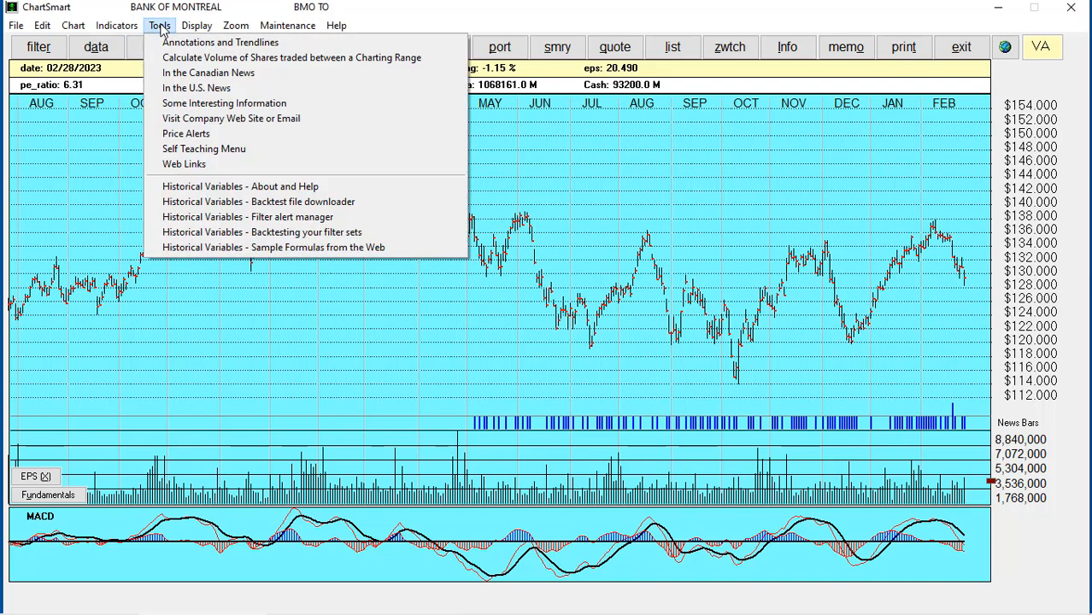
pyautogui.click(178, 42)
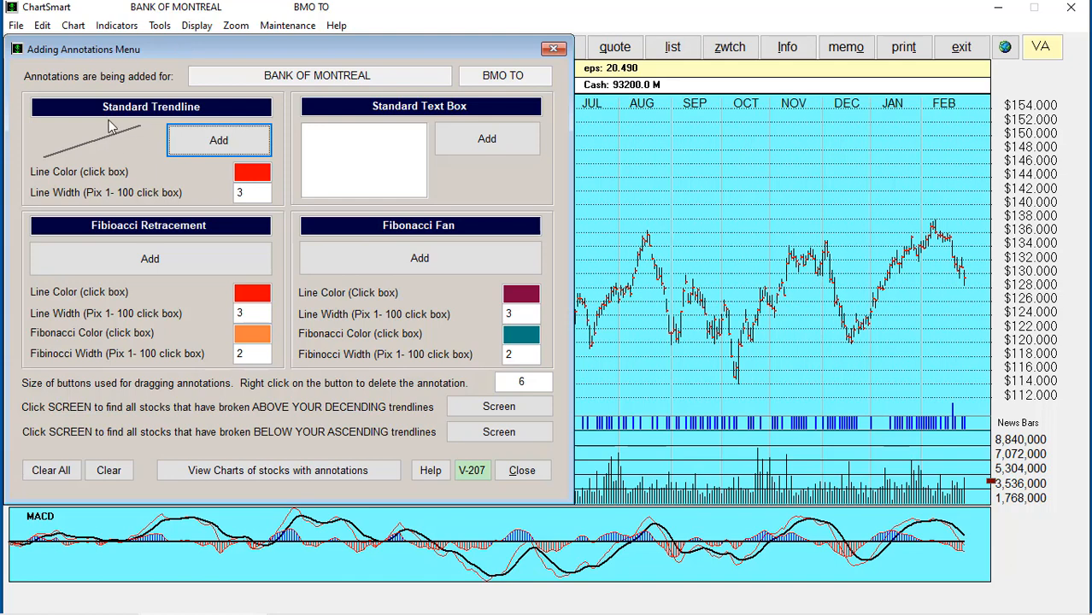
pyautogui.click(130, 107)
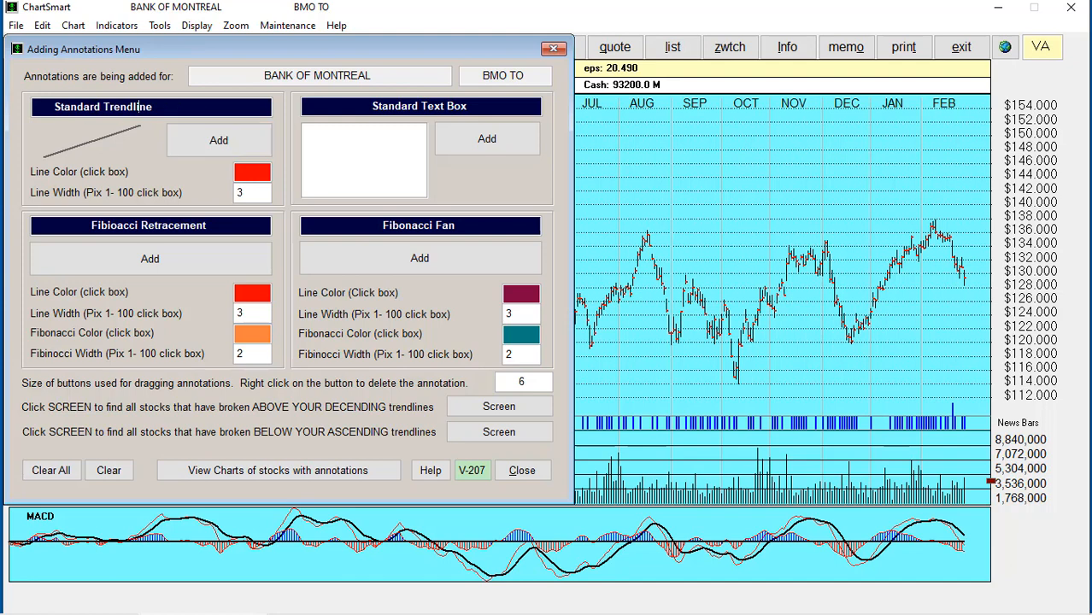
pyautogui.click(380, 109)
pyautogui.click(179, 227)
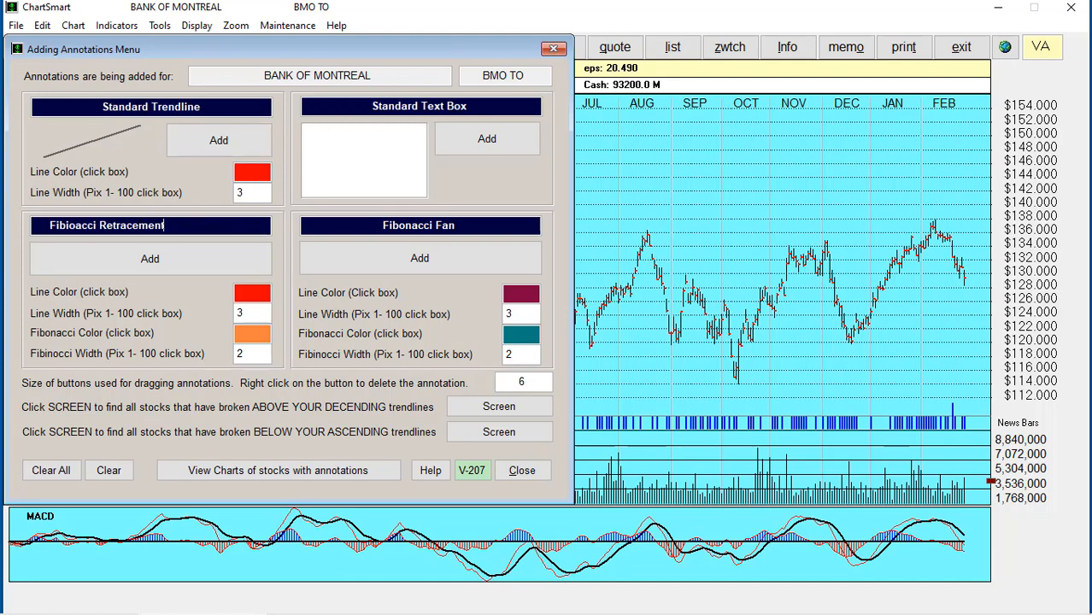
pyautogui.click(393, 226)
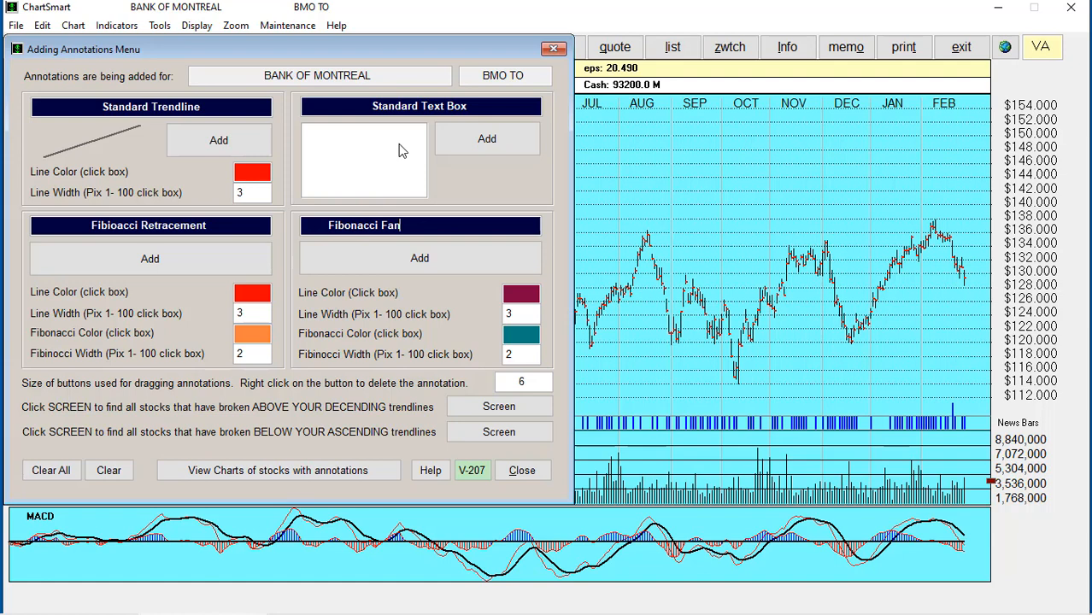
pyautogui.click(521, 471)
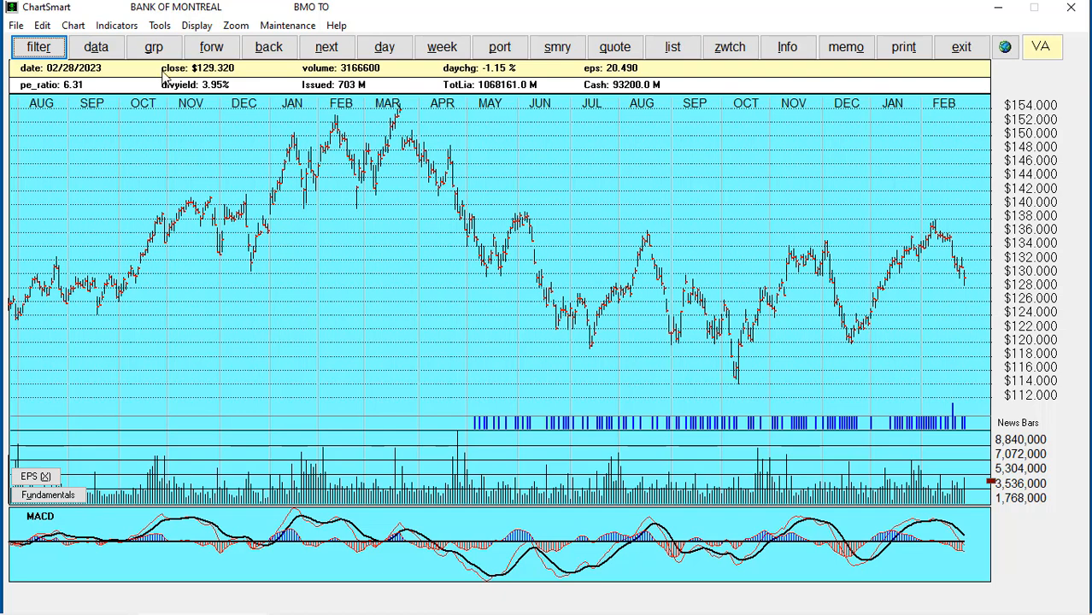
# Check the trendline width and add a standard trendline to the BMO chart
pyautogui.click(159, 27)
pyautogui.click(165, 43)
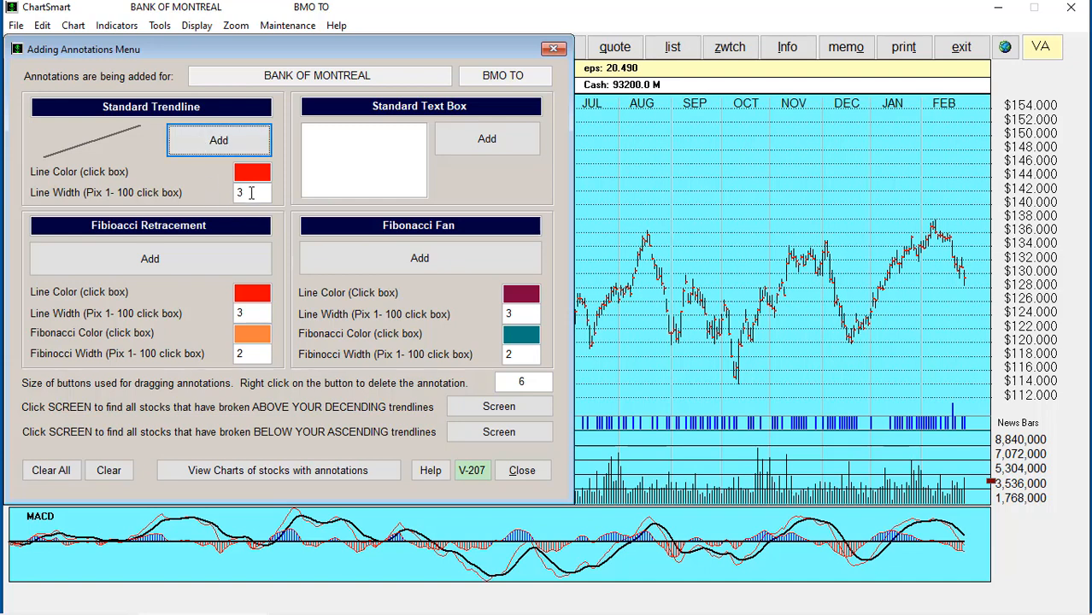
pyautogui.click(252, 192)
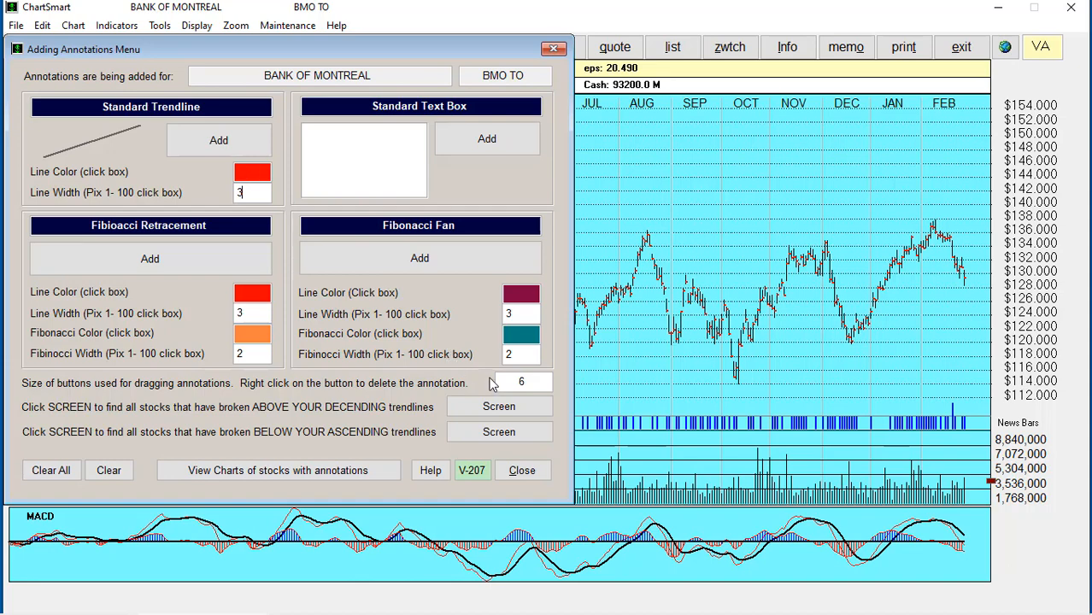
pyautogui.click(218, 141)
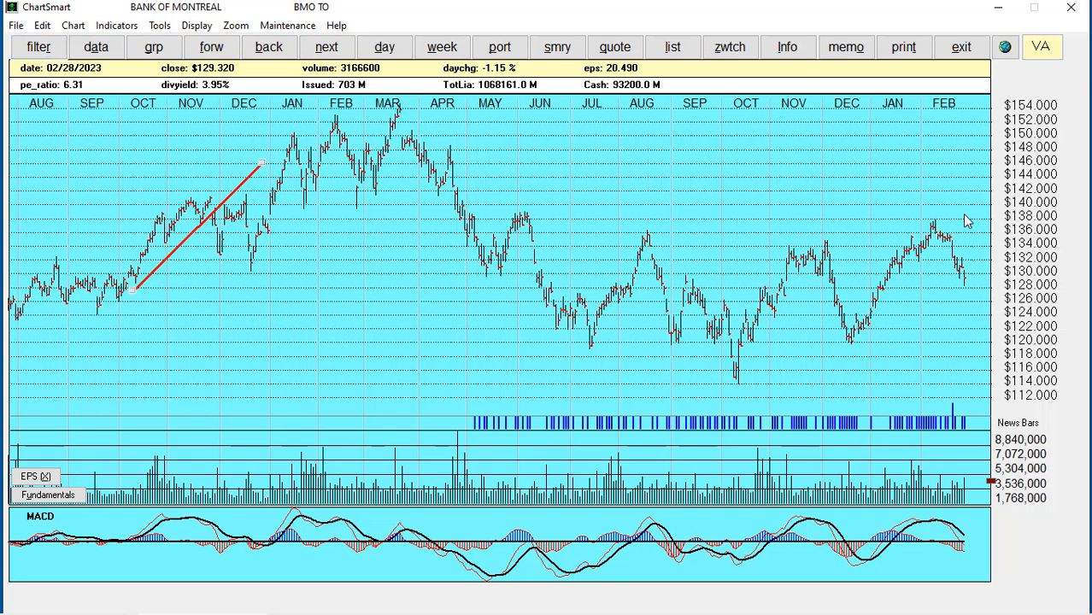
# Anchor the red trendline from just under the October low near $113 to about $126
pyautogui.click(970, 217)
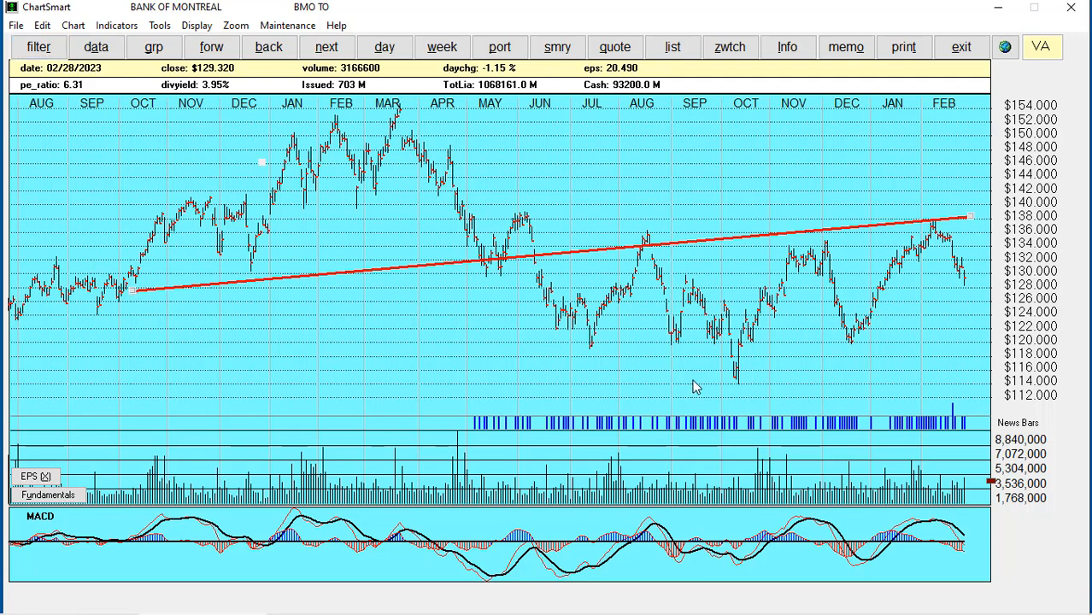
pyautogui.click(758, 382)
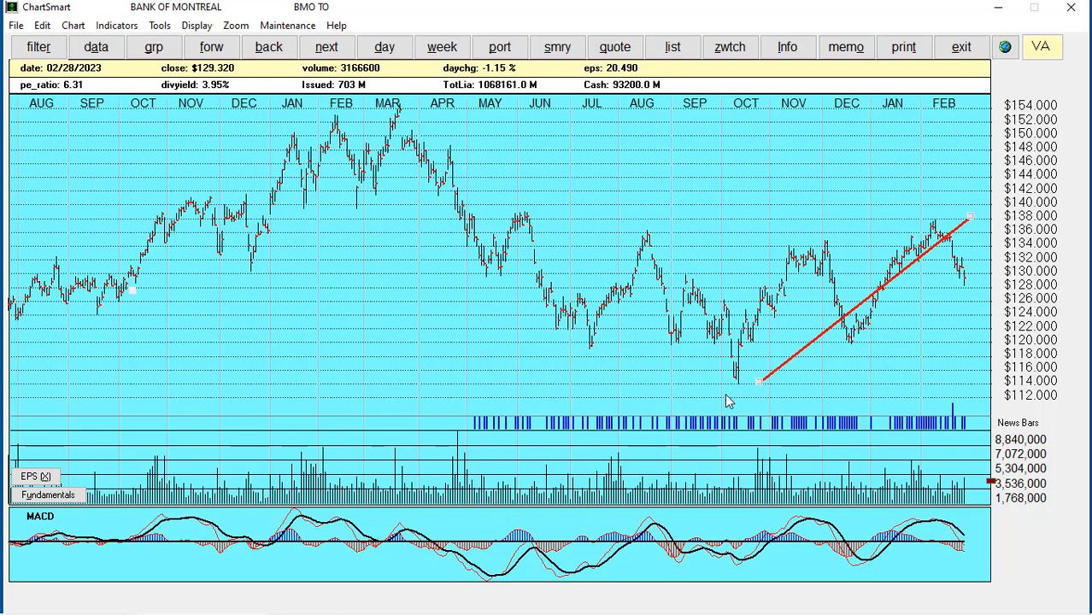
pyautogui.click(726, 394)
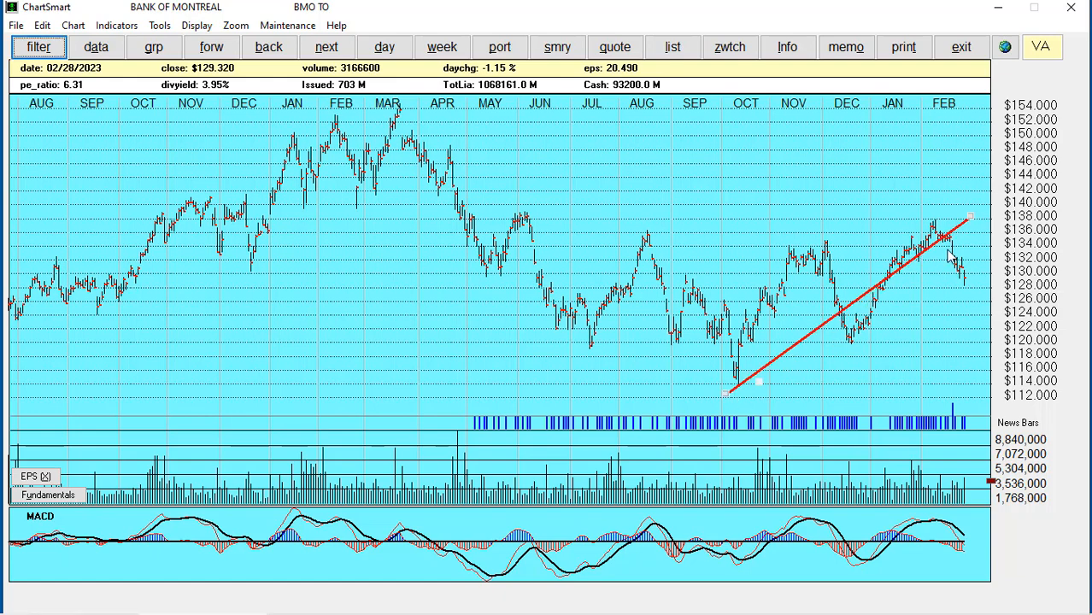
pyautogui.click(988, 293)
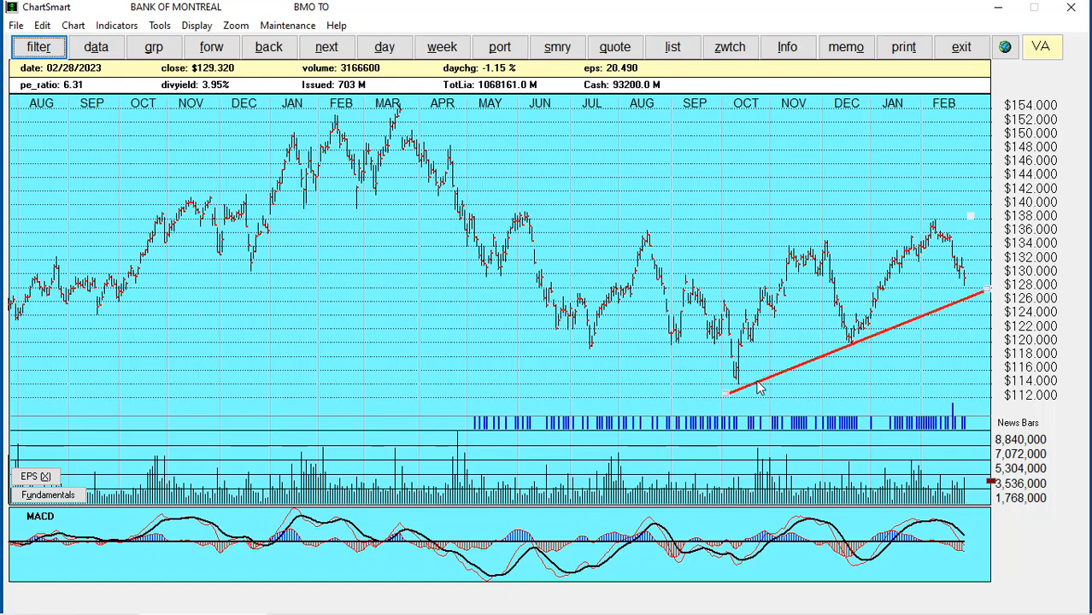
pyautogui.click(988, 292)
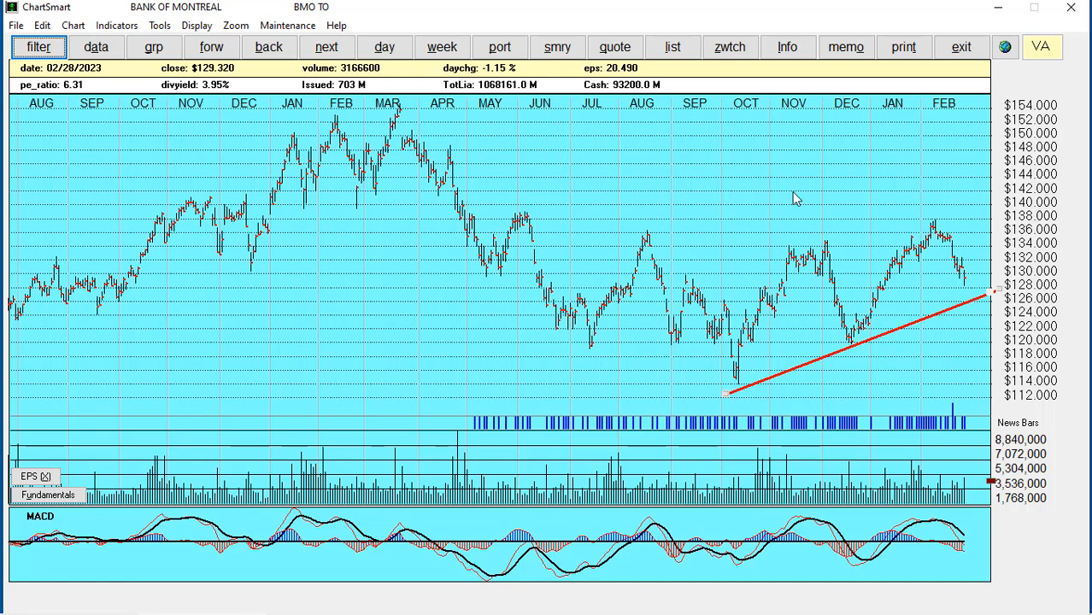
pyautogui.click(162, 27)
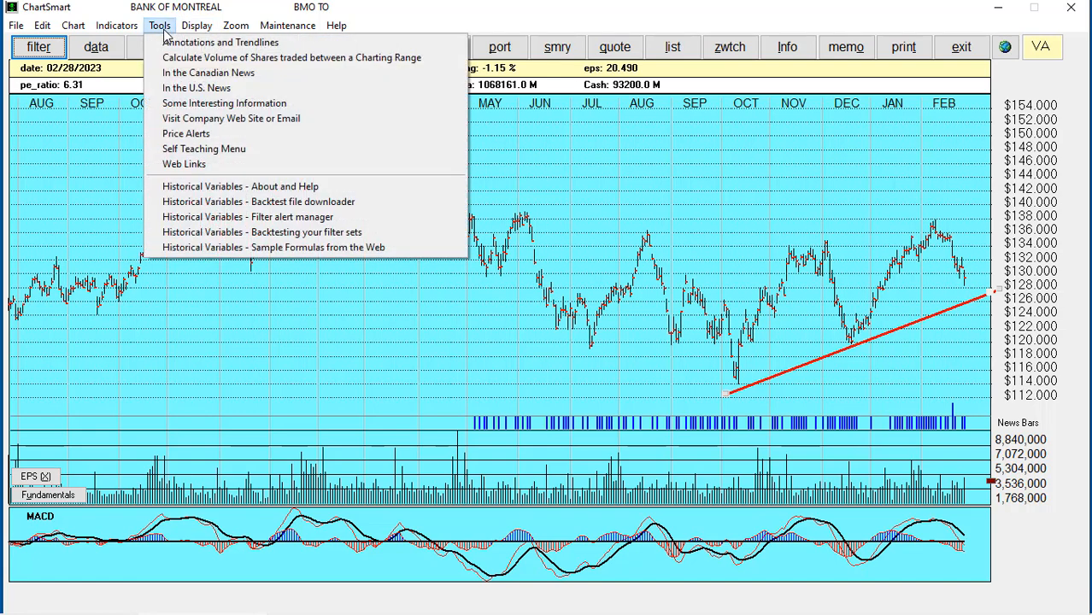
# Set the annotation drag-button size to 10
pyautogui.click(256, 43)
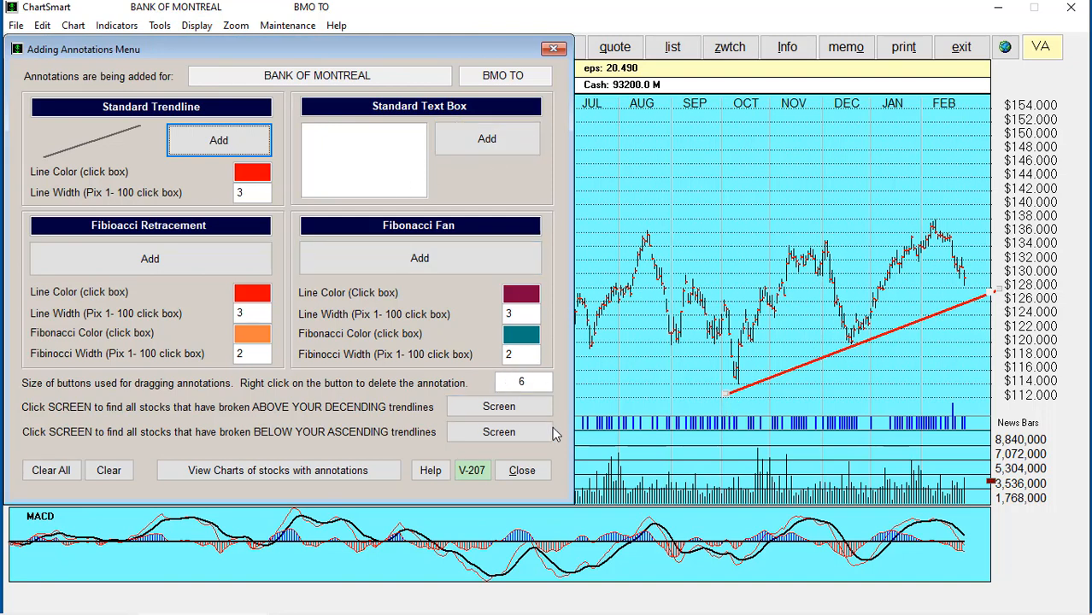
pyautogui.click(529, 383)
pyautogui.write('10')
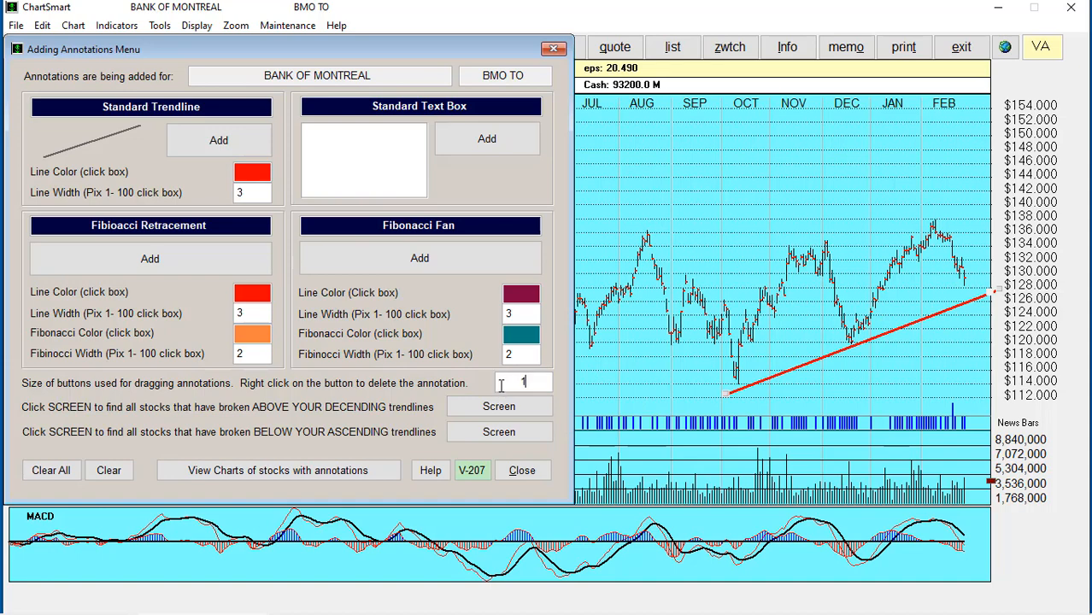
# Add an empty text box and move it above the November–January prices
pyautogui.click(480, 141)
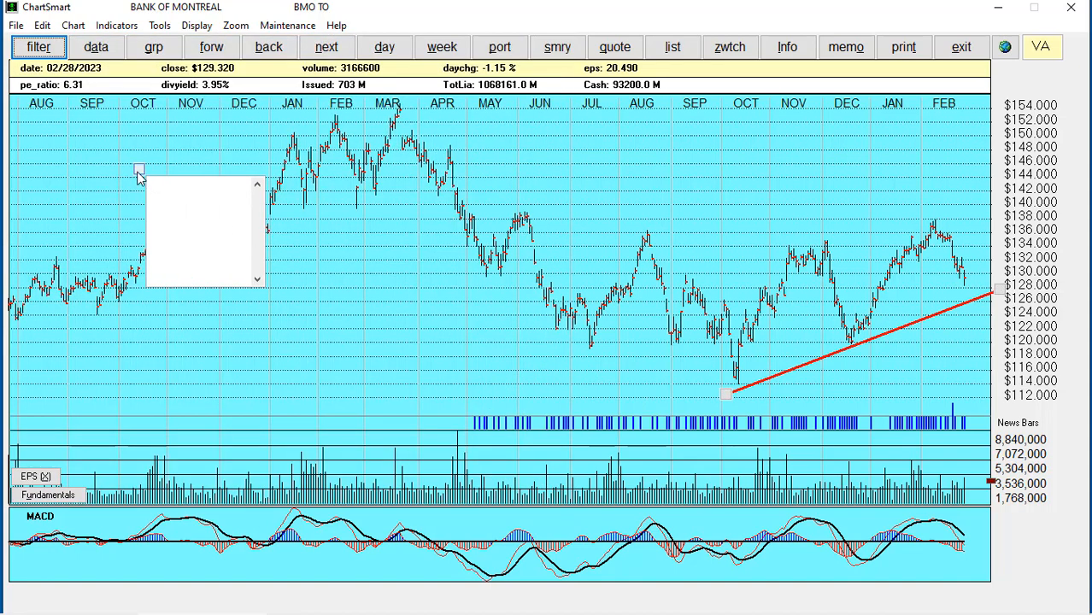
pyautogui.click(139, 172)
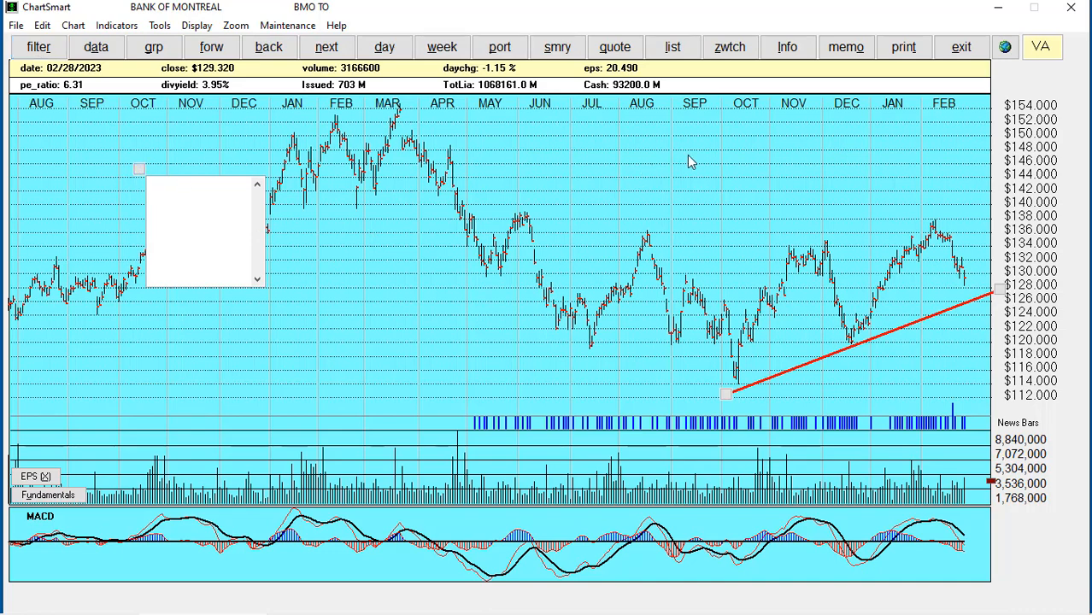
pyautogui.moveTo(791, 137); pyautogui.dragTo(755, 121)
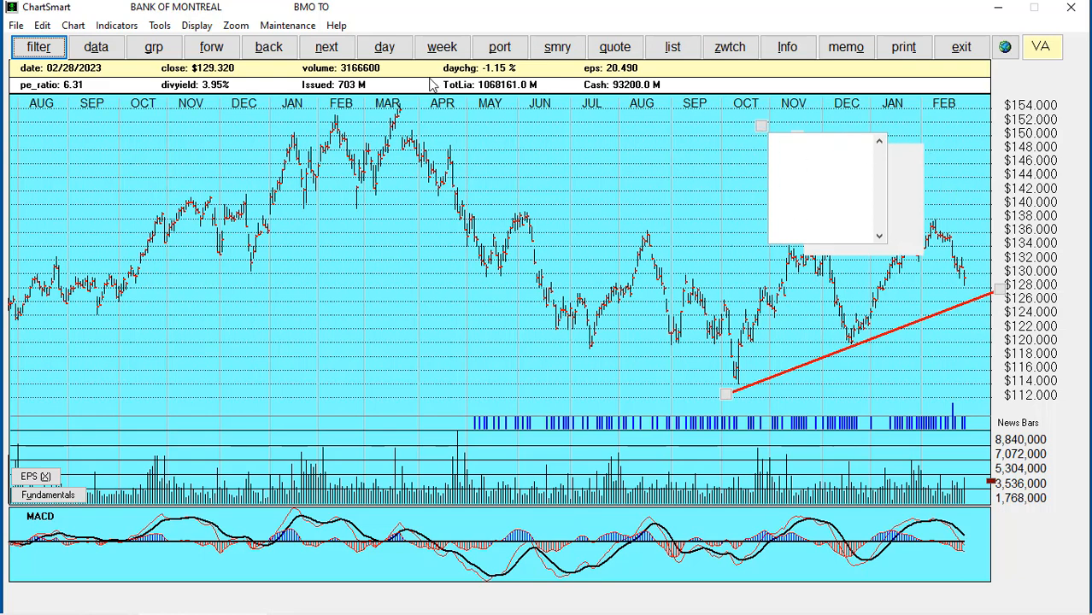
pyautogui.click(384, 50)
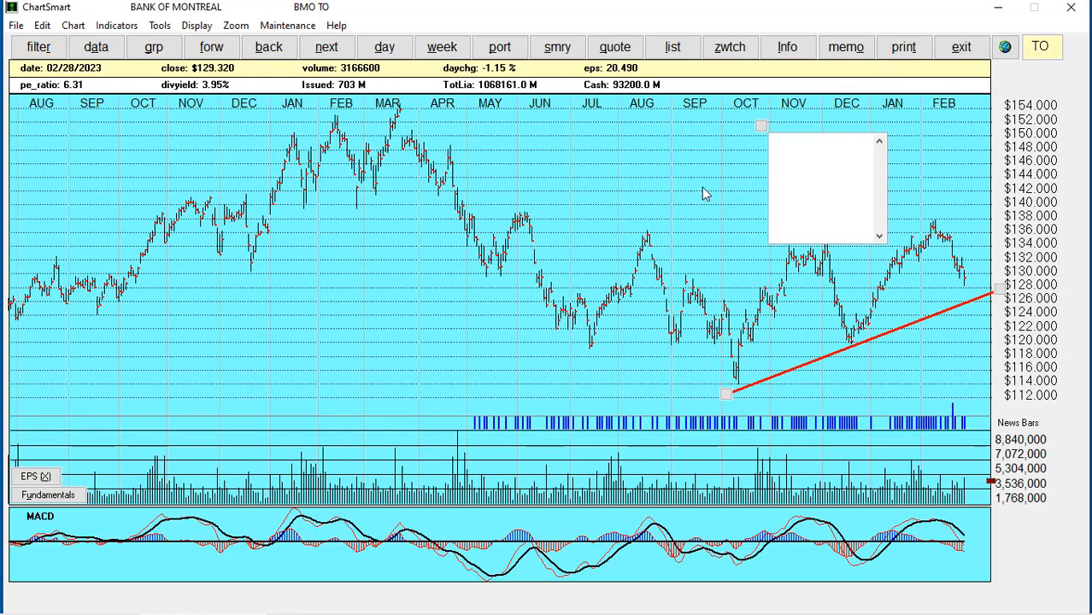
# Type 'Waiting for BMO to drop below the trendline.' into the chart's text box
pyautogui.click(798, 152)
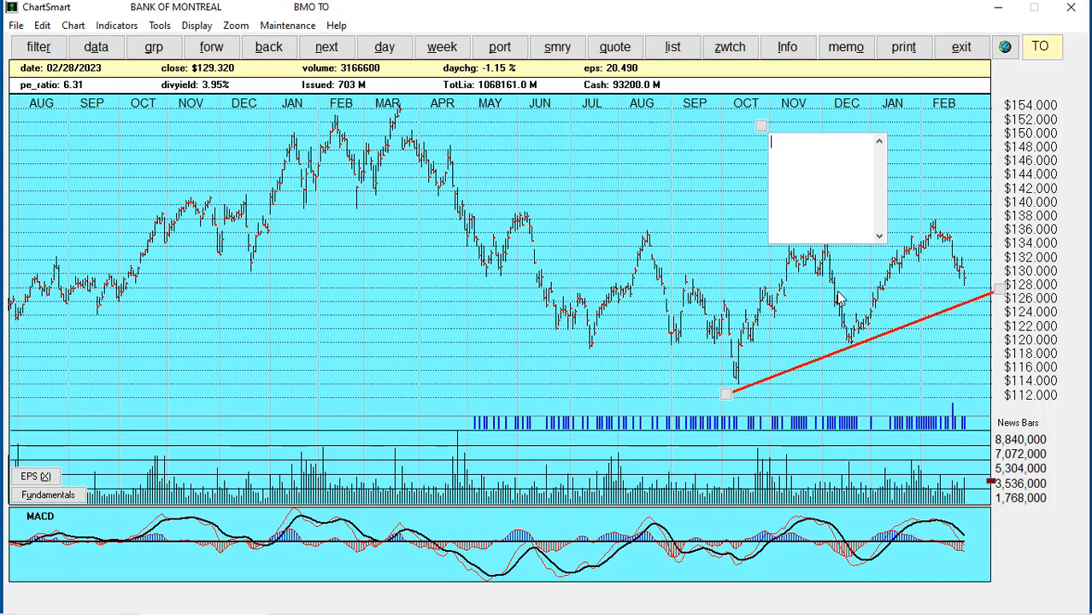
pyautogui.write('Wash')
pyautogui.press('BackSpace')
pyautogui.press('BackSpace')
pyautogui.write('iting for BMO')
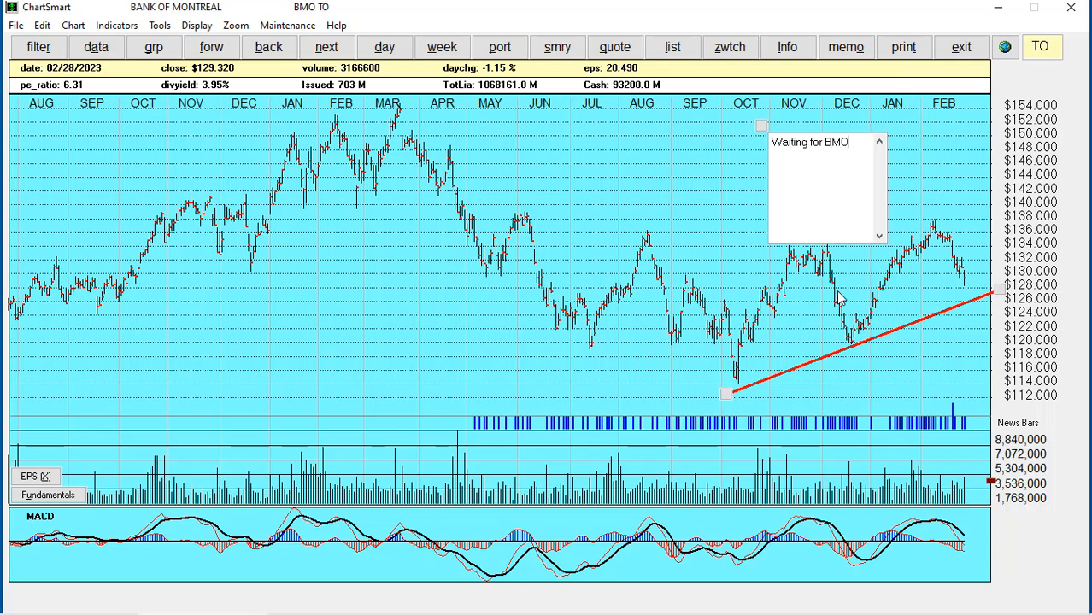
pyautogui.write(' to drop below the trendline')
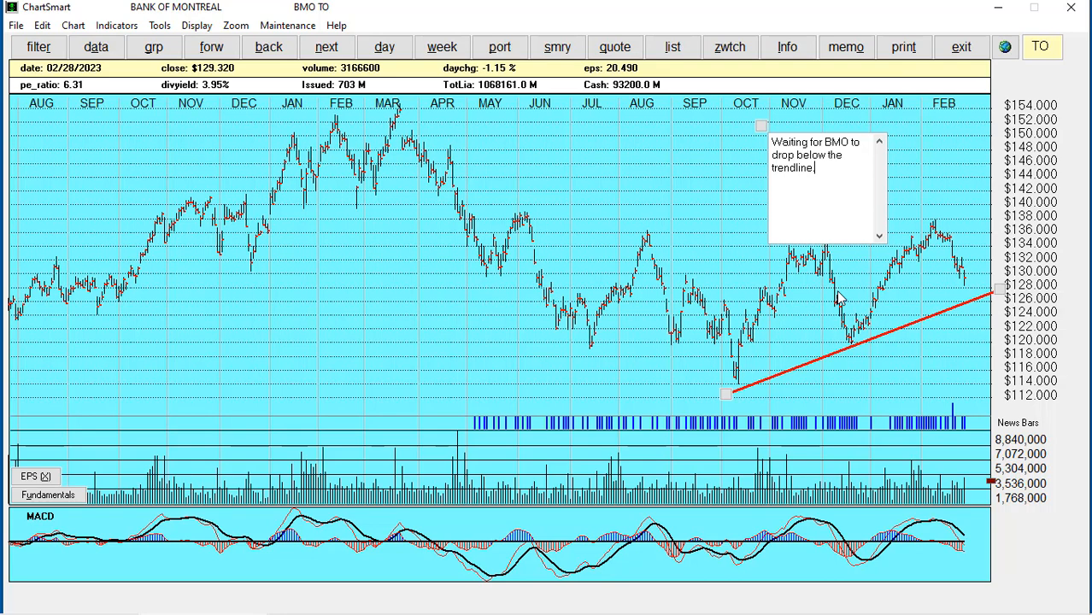
pyautogui.write('.')
pyautogui.click(159, 25)
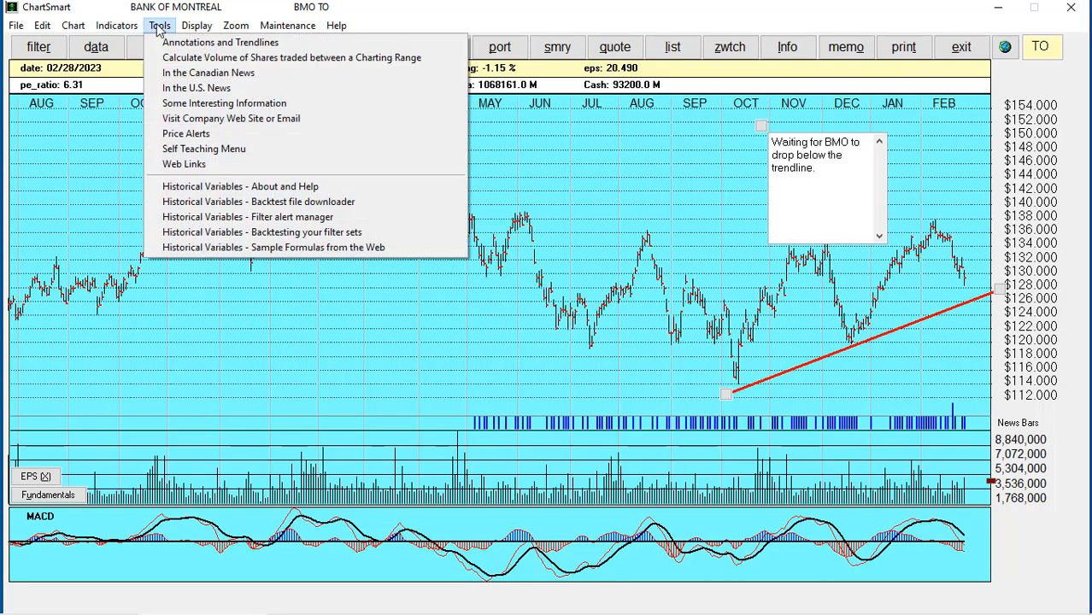
# Replace the filtered list with the 4 annotated stocks and return to the BMO chart
pyautogui.click(170, 42)
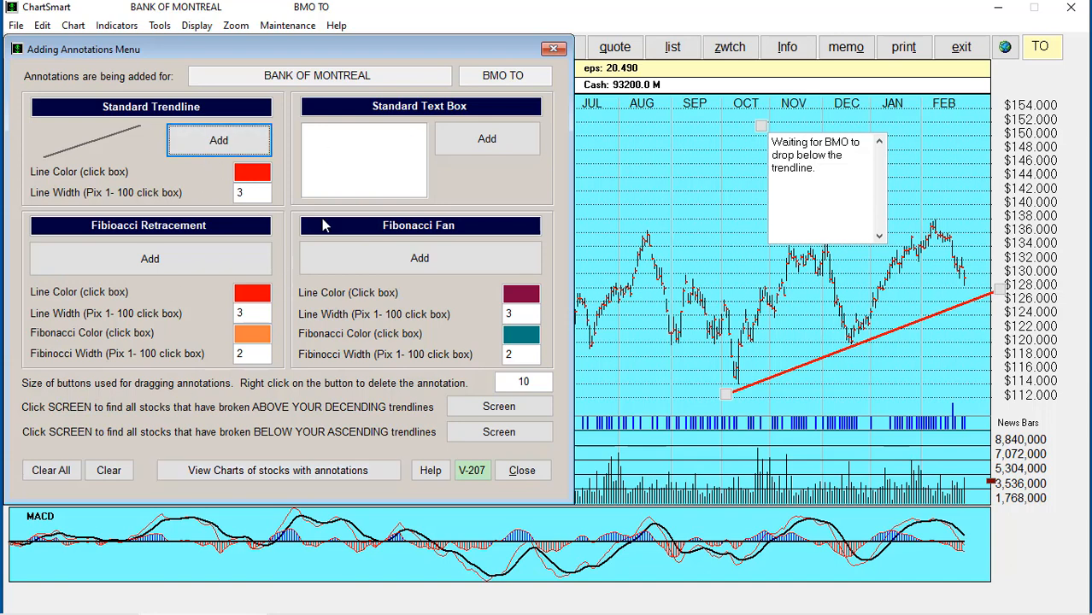
pyautogui.click(254, 472)
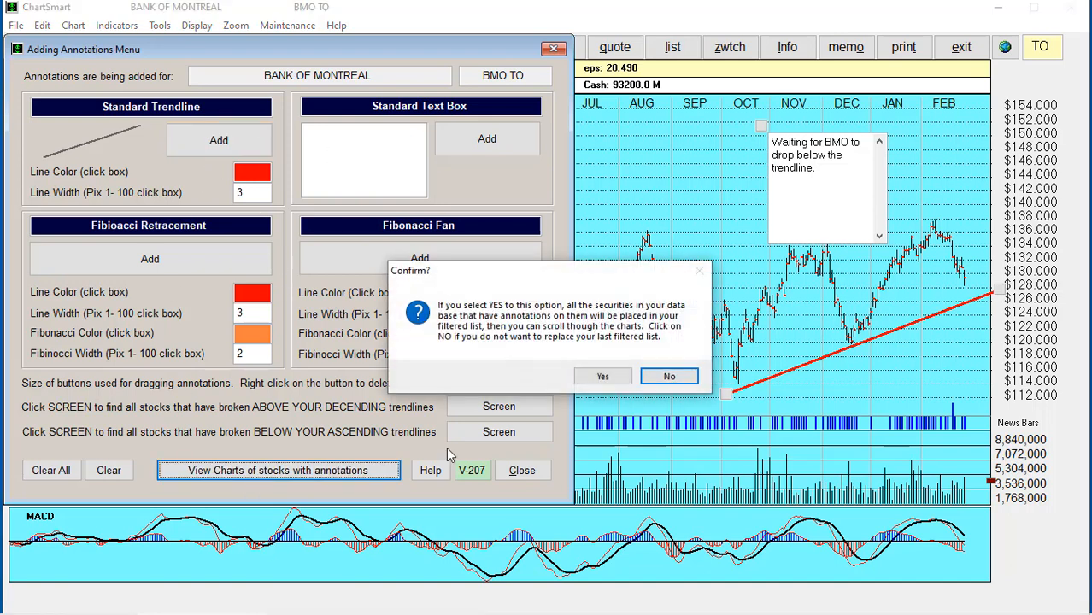
pyautogui.click(600, 377)
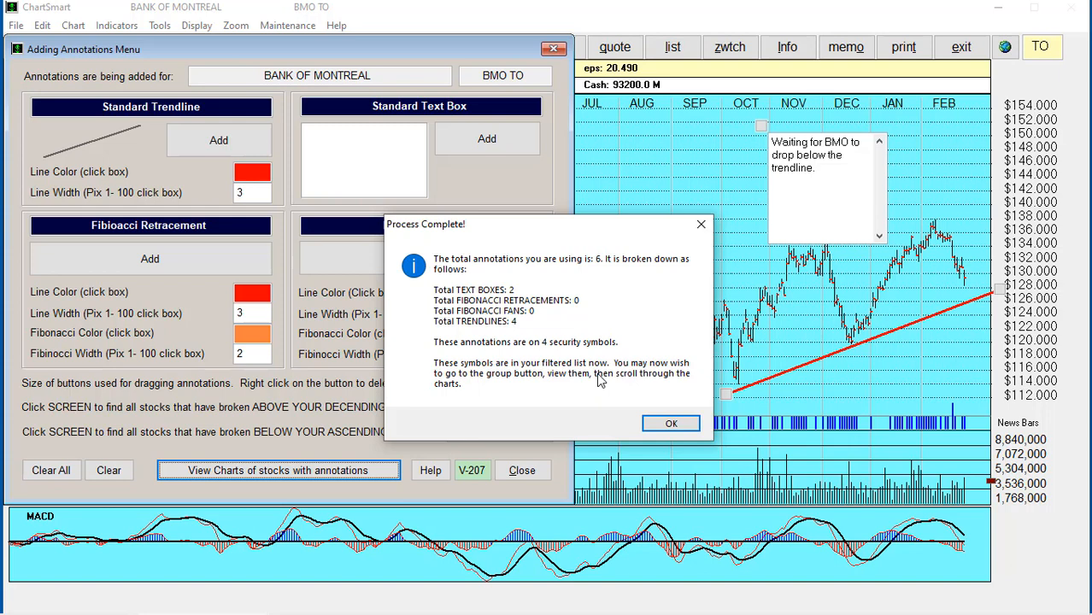
pyautogui.click(671, 424)
pyautogui.click(524, 474)
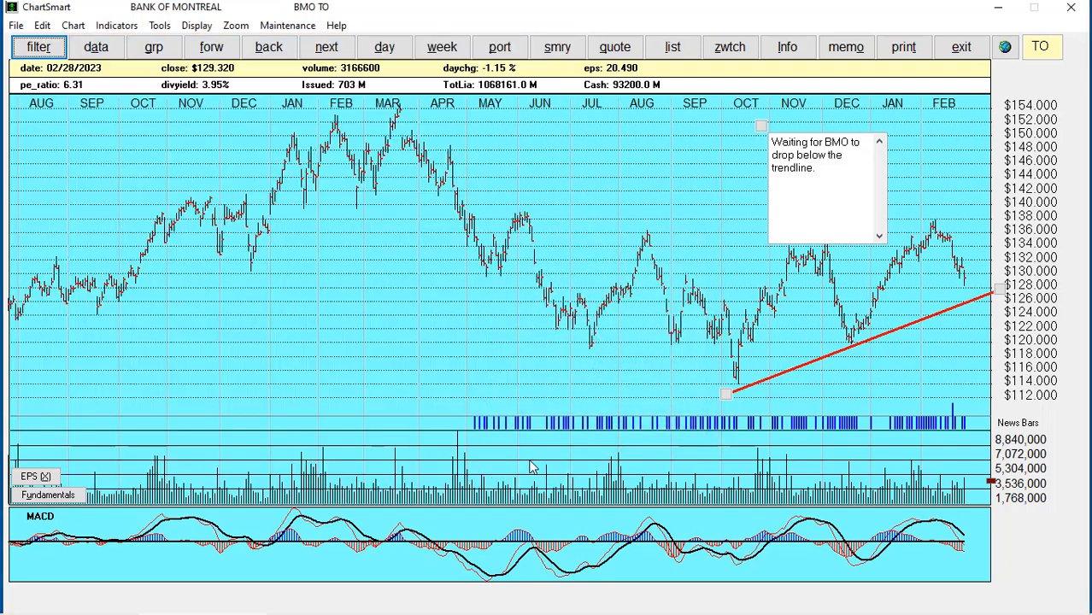
# Review the four filtered symbols, then begin scrolling charts from ABX TO
pyautogui.click(155, 49)
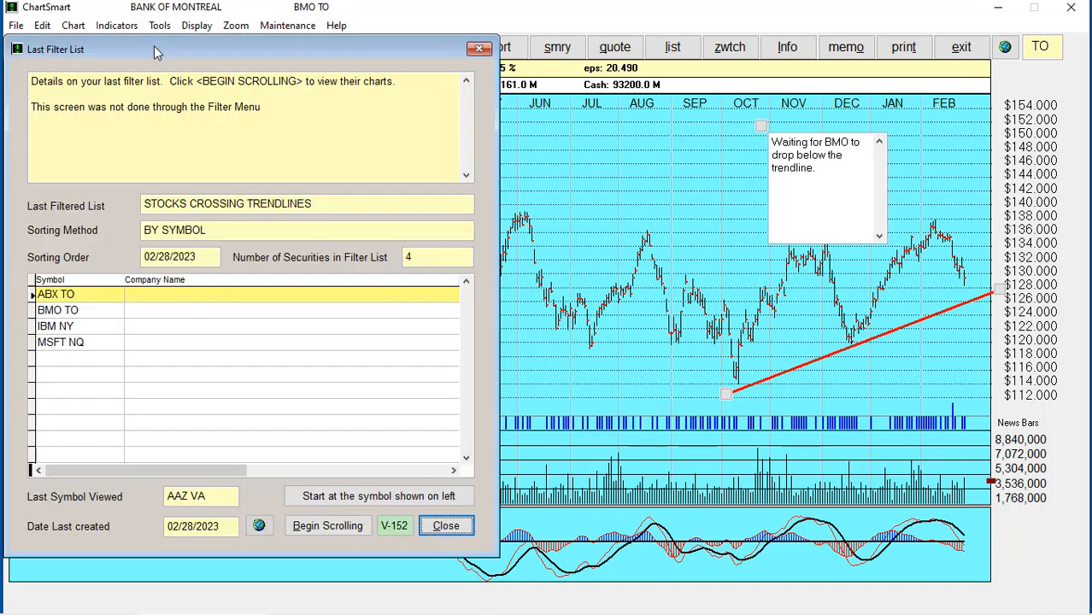
pyautogui.click(76, 310)
pyautogui.click(74, 326)
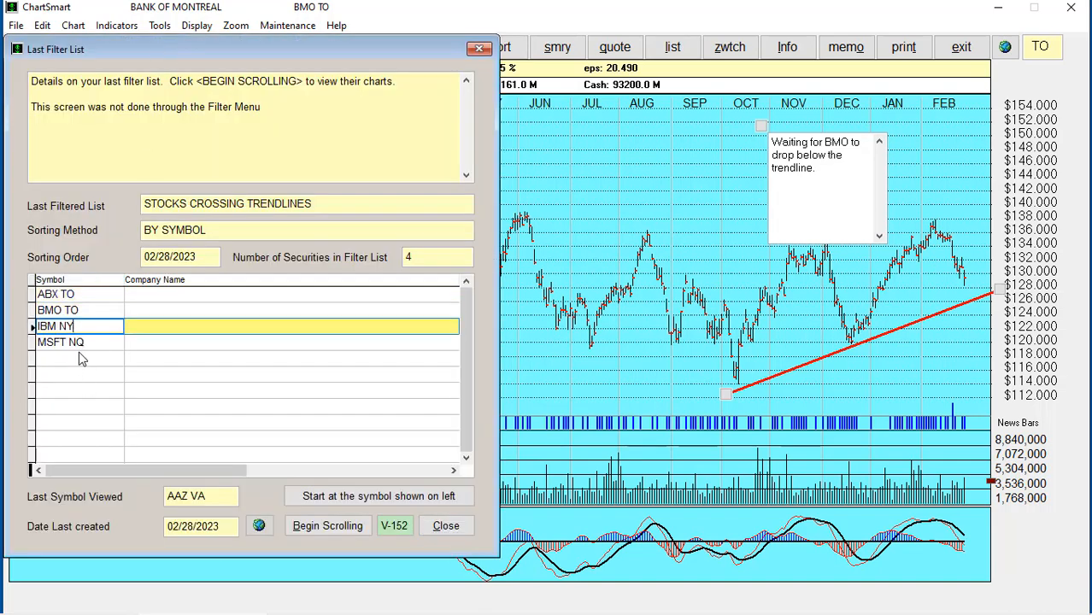
pyautogui.click(81, 342)
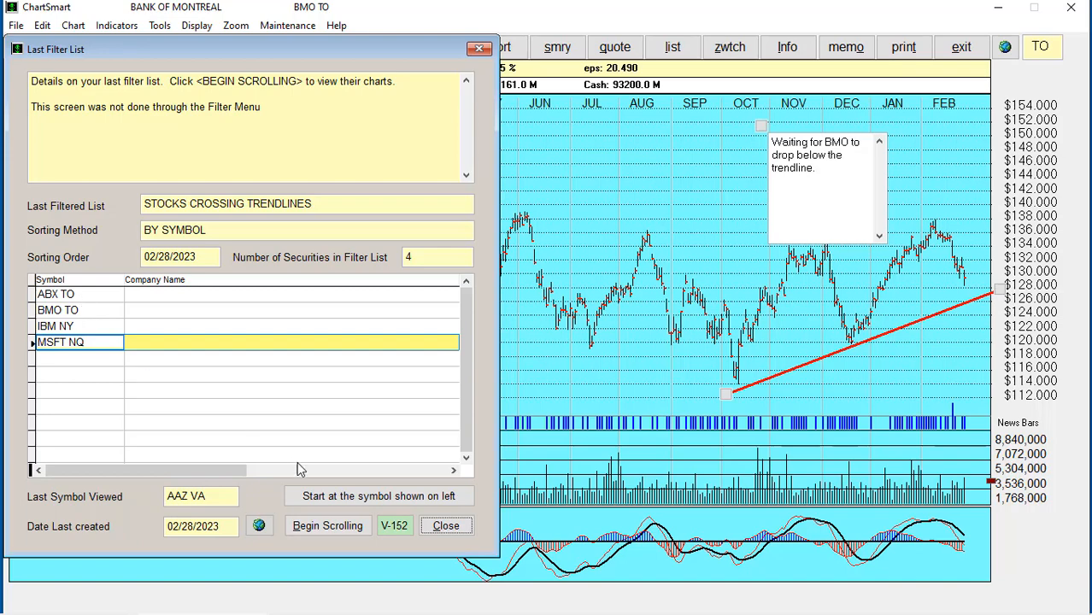
pyautogui.click(85, 294)
pyautogui.click(327, 526)
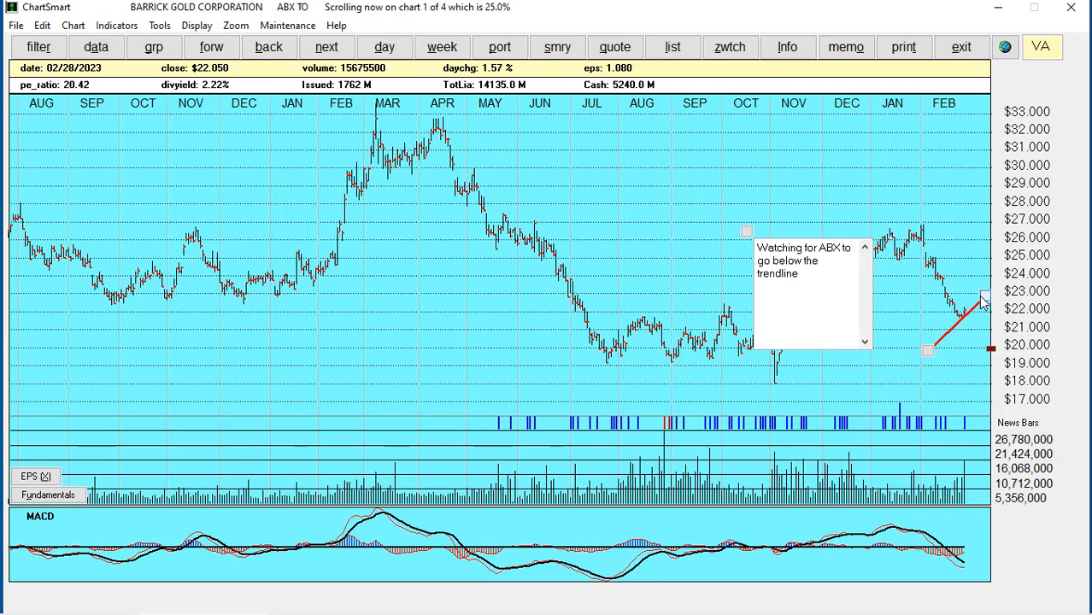
# Advance past the BMO and IBM charts to Microsoft (MSFT NQ)
pyautogui.click(210, 49)
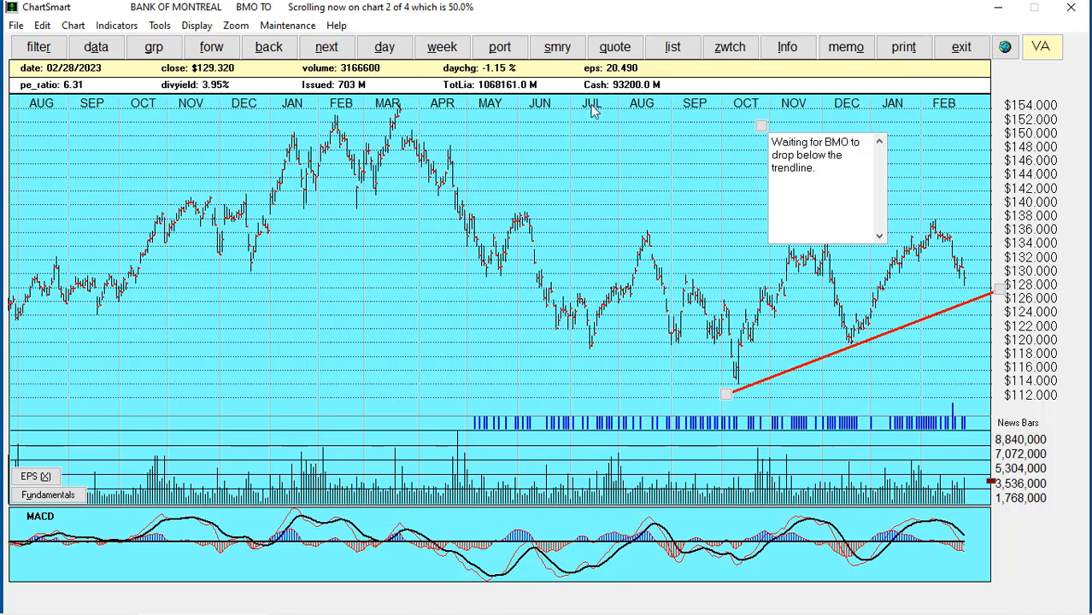
pyautogui.click(208, 49)
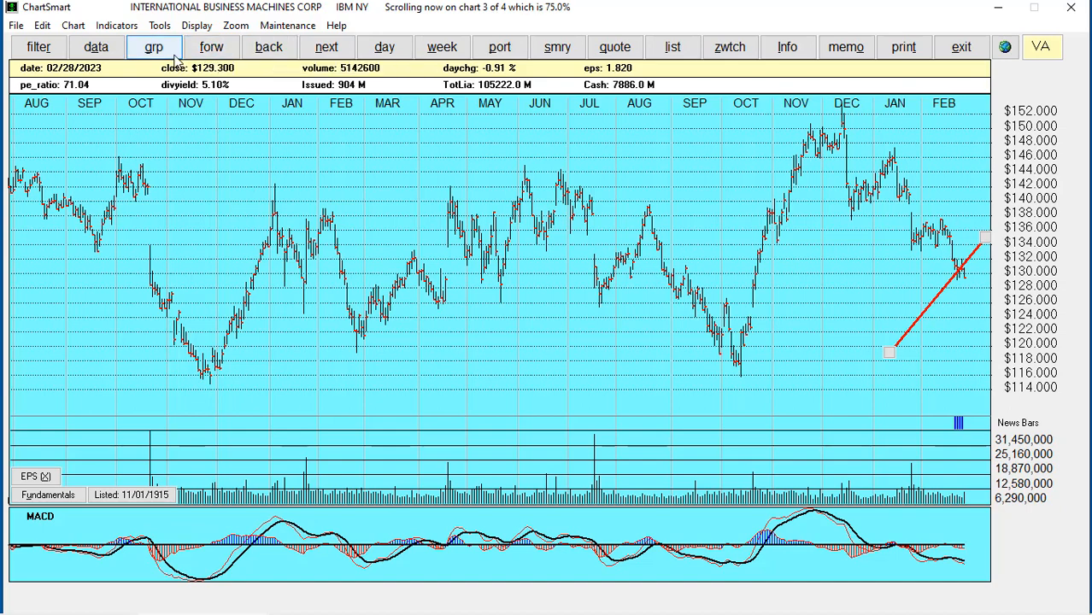
pyautogui.click(211, 50)
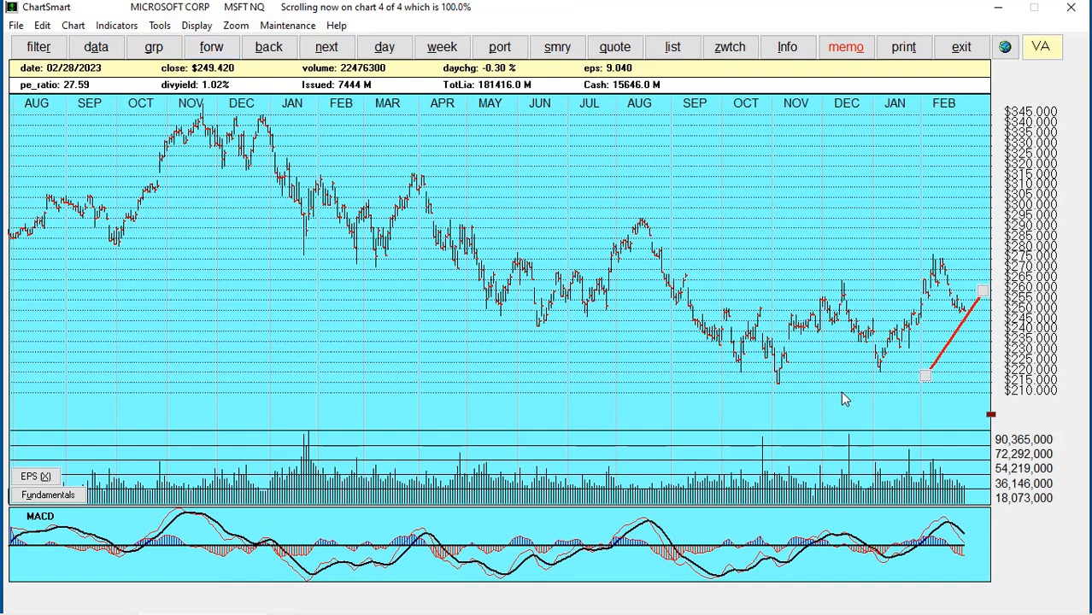
# Lower Microsoft's trendline start toward November, adjust its right end, and decline deleting it
pyautogui.moveTo(843, 404)
pyautogui.mouseDown()
pyautogui.moveTo(846, 385)
pyautogui.moveTo(838, 405)
pyautogui.mouseUp()
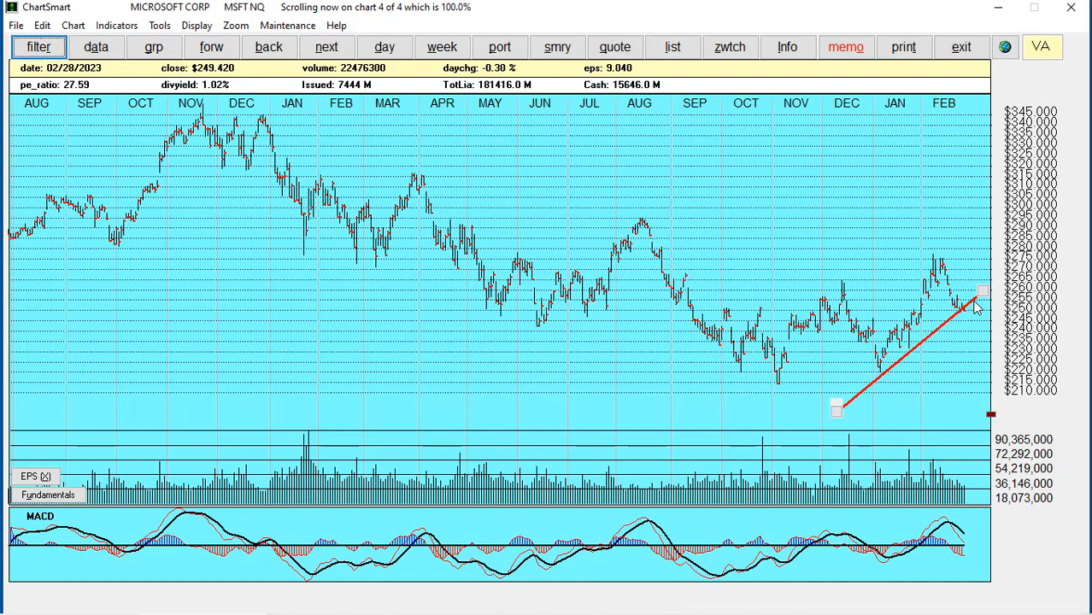
pyautogui.moveTo(982, 294); pyautogui.dragTo(988, 301)
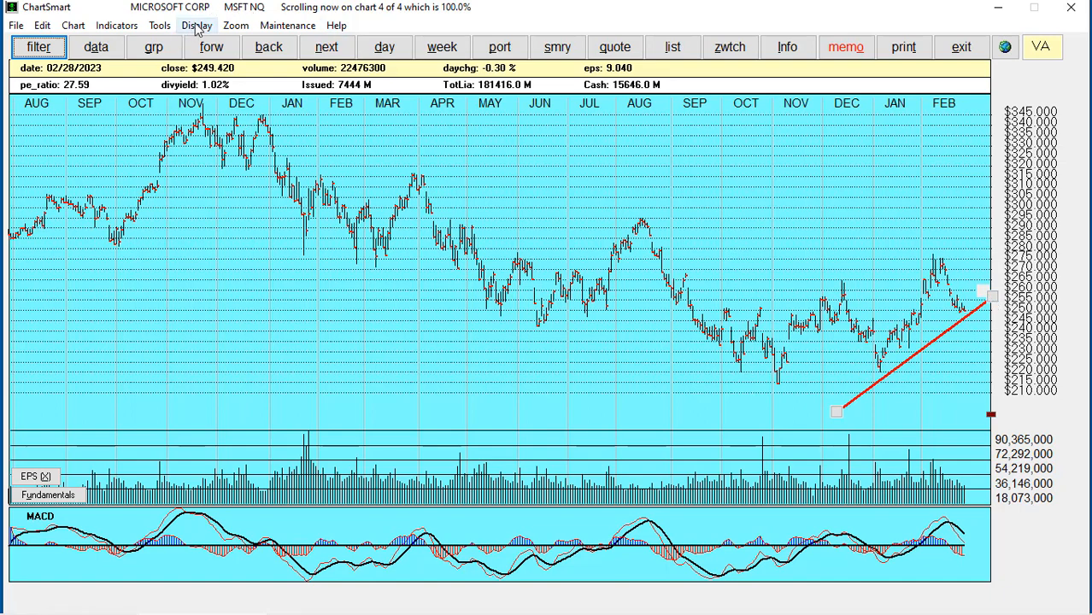
pyautogui.click(393, 53)
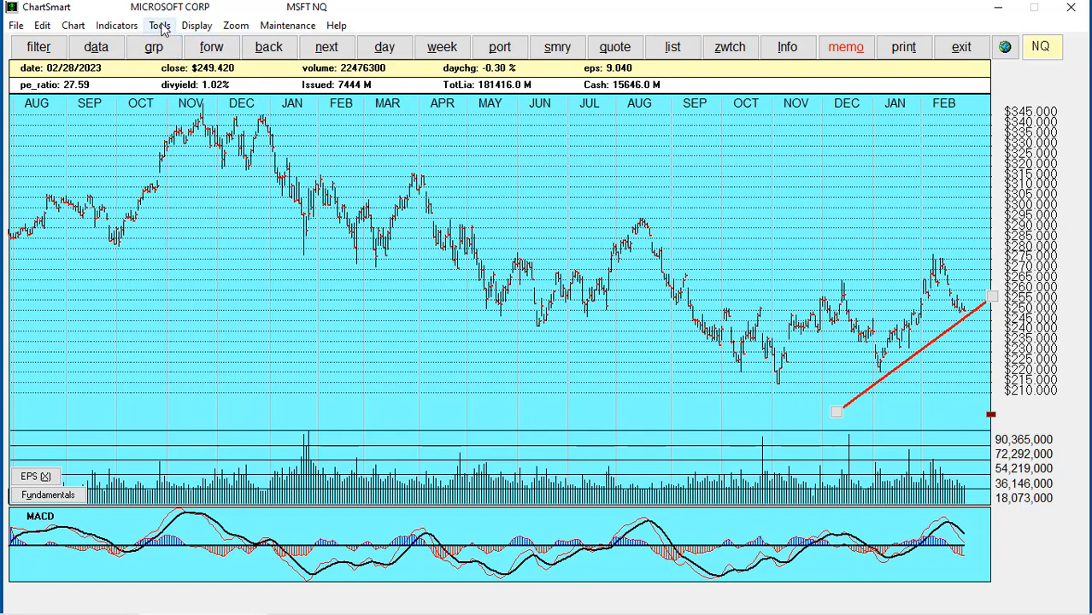
pyautogui.rightClick(837, 416)
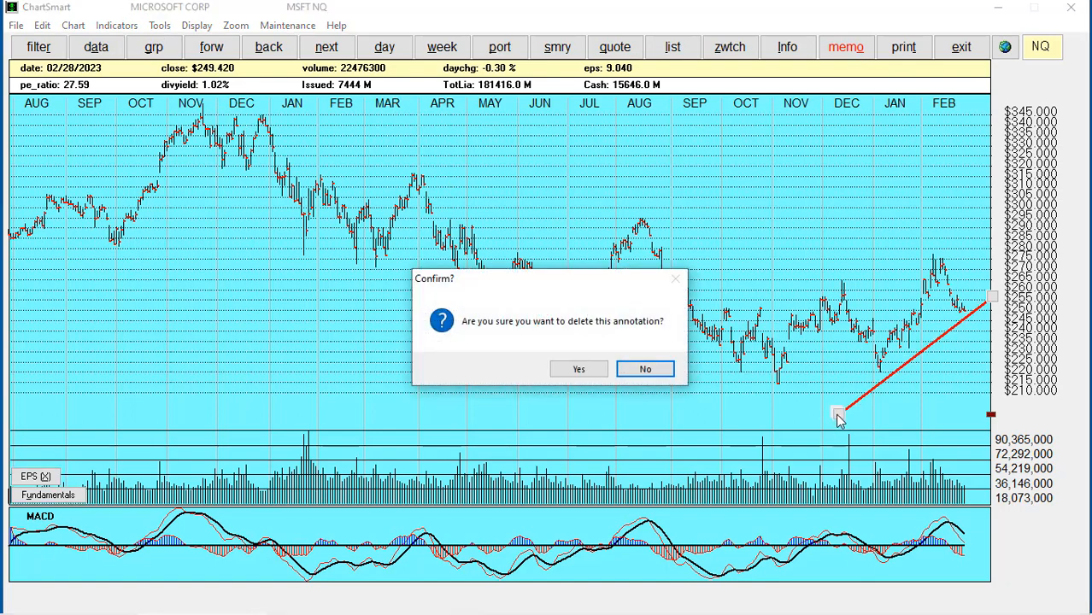
pyautogui.click(645, 369)
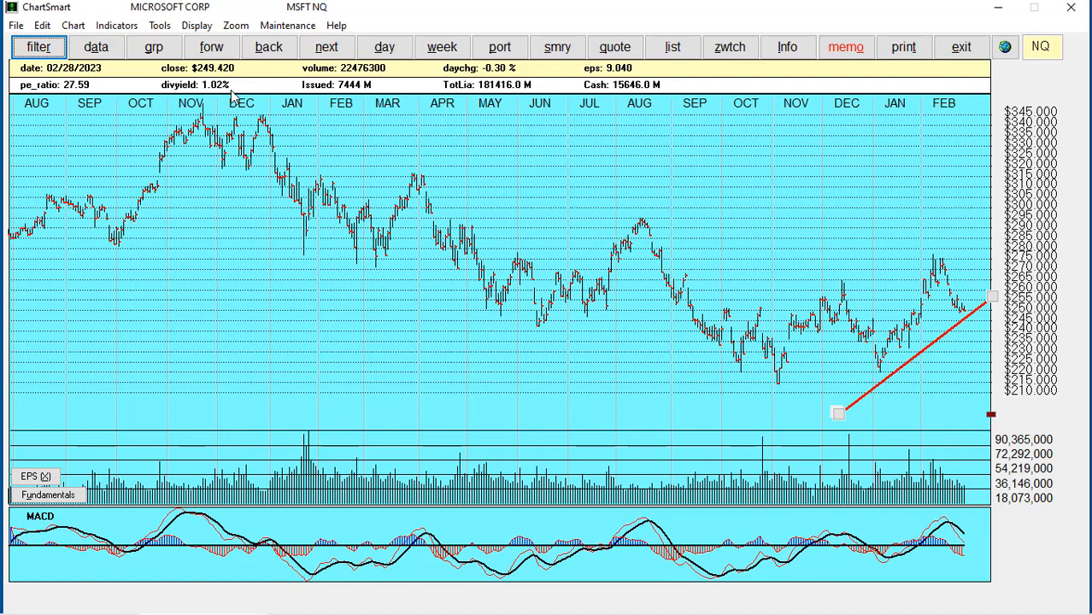
# Set dark teal as the standard trendline line colour and redraw the daily chart
pyautogui.click(165, 28)
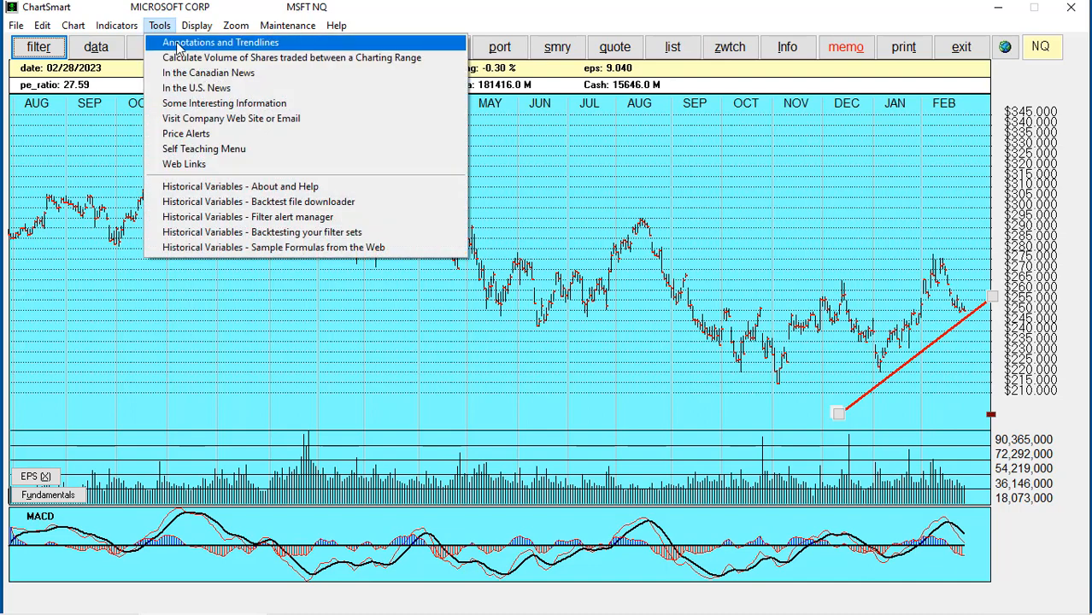
pyautogui.click(179, 42)
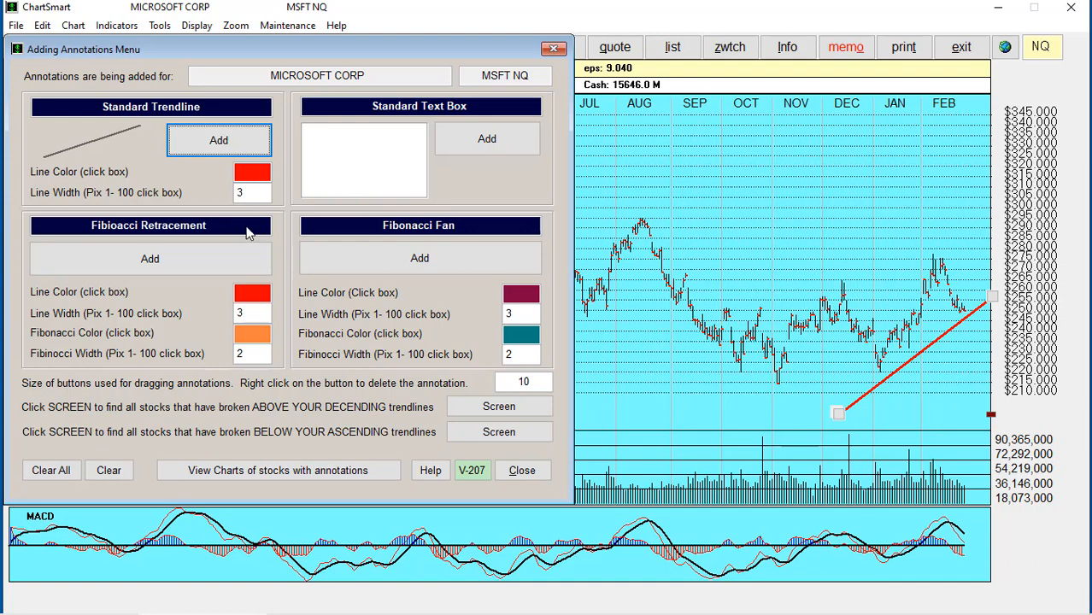
pyautogui.click(250, 176)
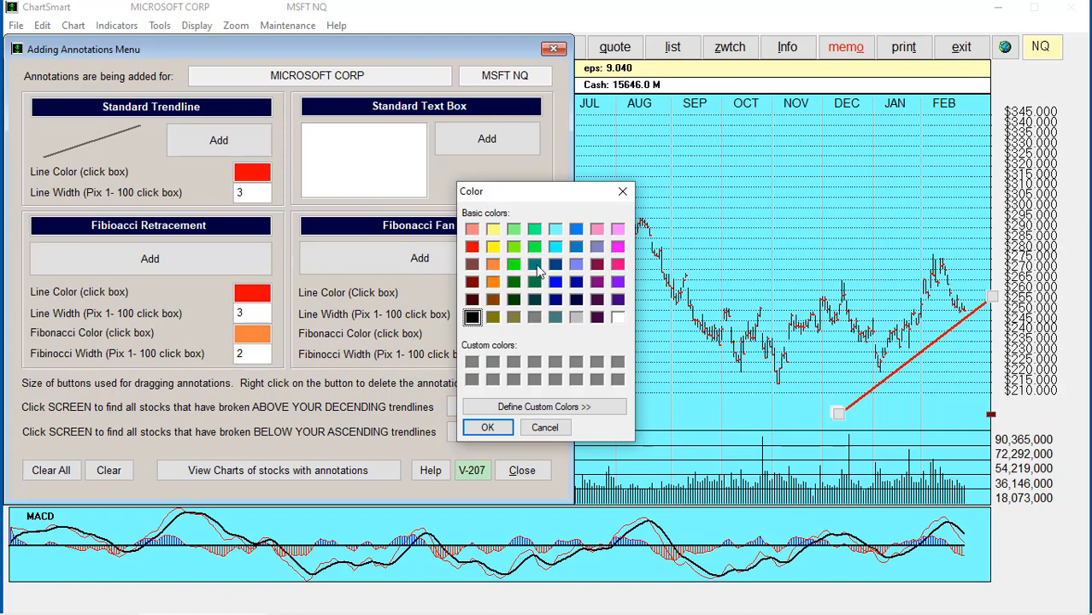
pyautogui.click(534, 266)
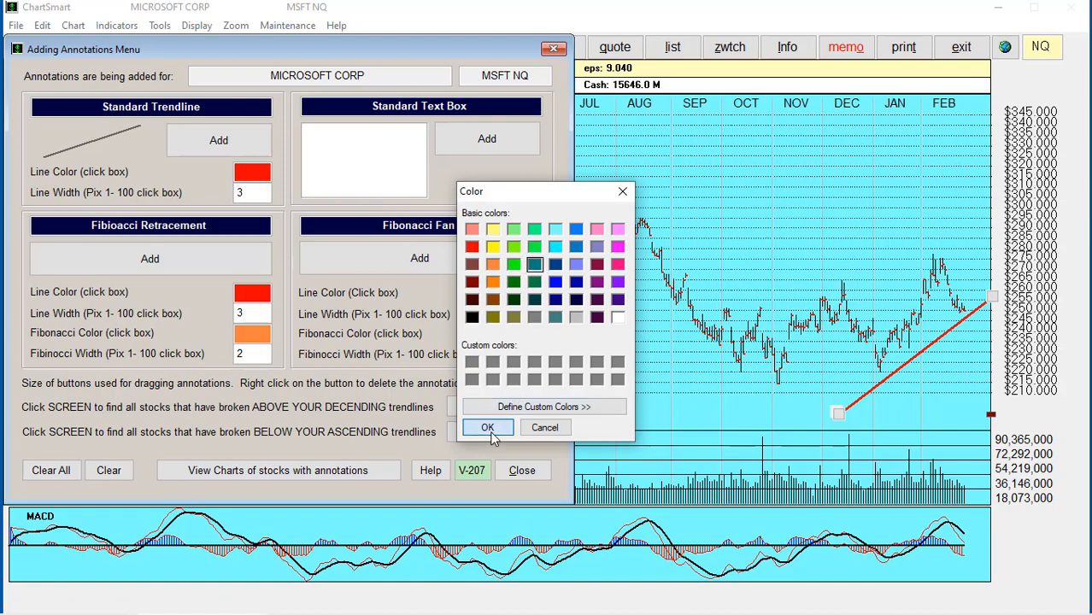
pyautogui.click(487, 426)
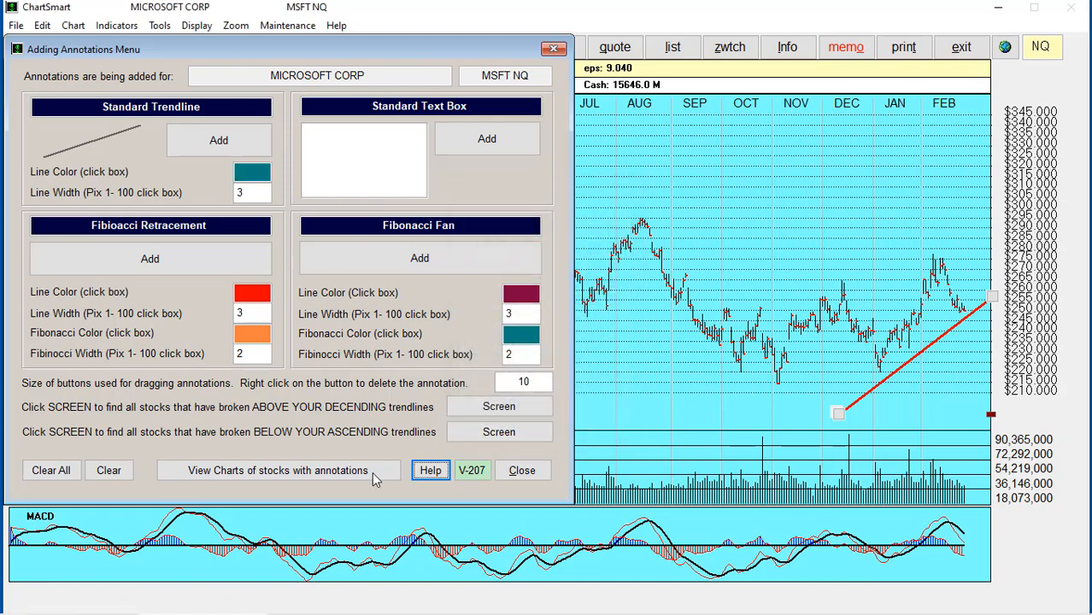
pyautogui.click(521, 470)
pyautogui.click(384, 47)
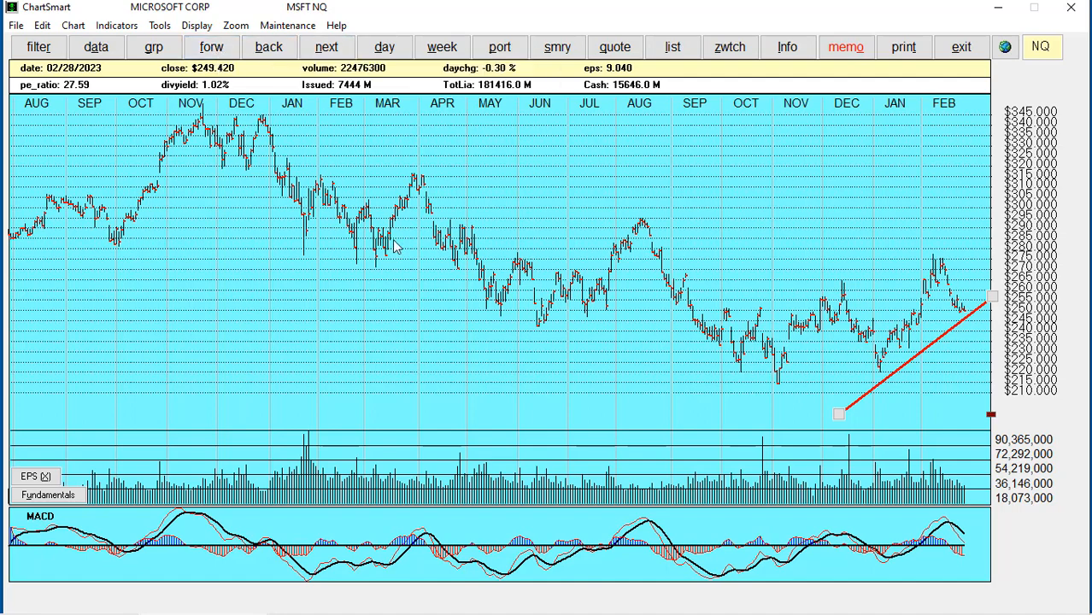
# Open the General Motors (GM NY) chart
pyautogui.write('n')
pyautogui.write('gm')
pyautogui.press('Return')
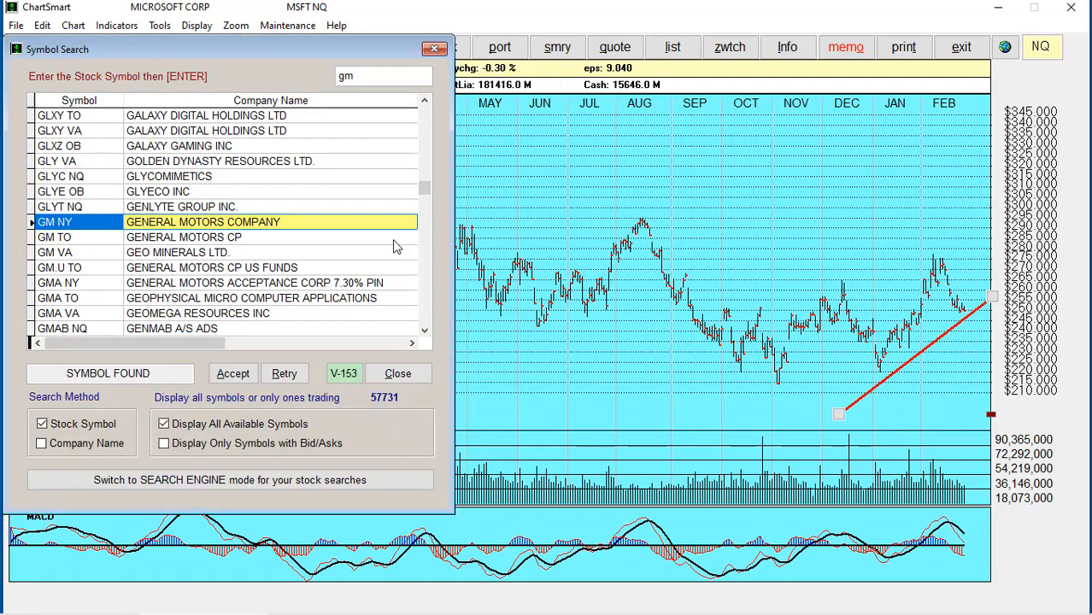
pyautogui.press('Return')
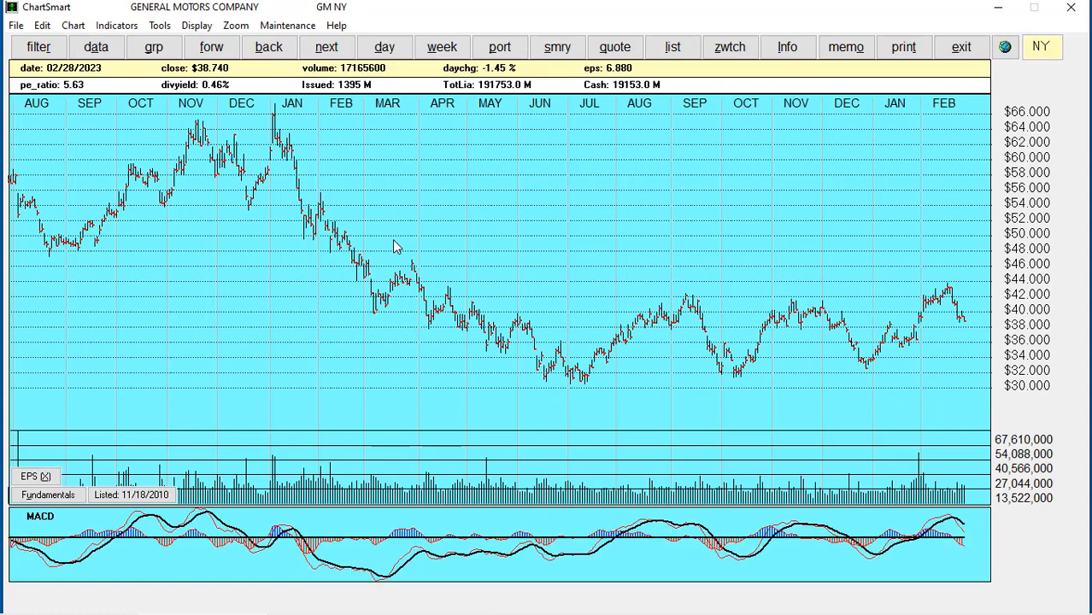
# Add a width-6 teal trendline from the December low near $30 to about $40
pyautogui.click(160, 25)
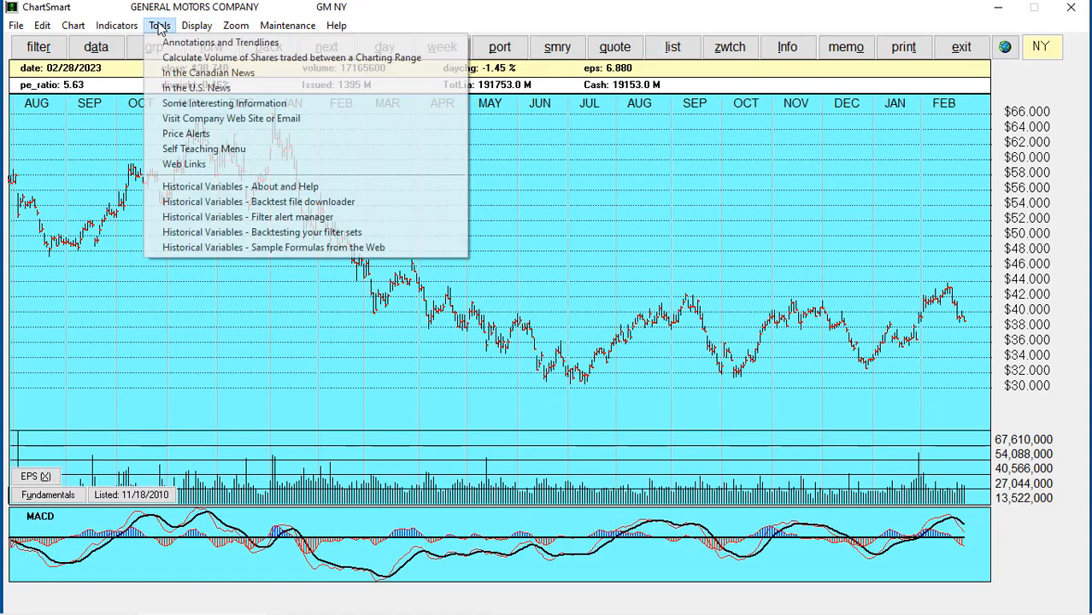
pyautogui.click(213, 39)
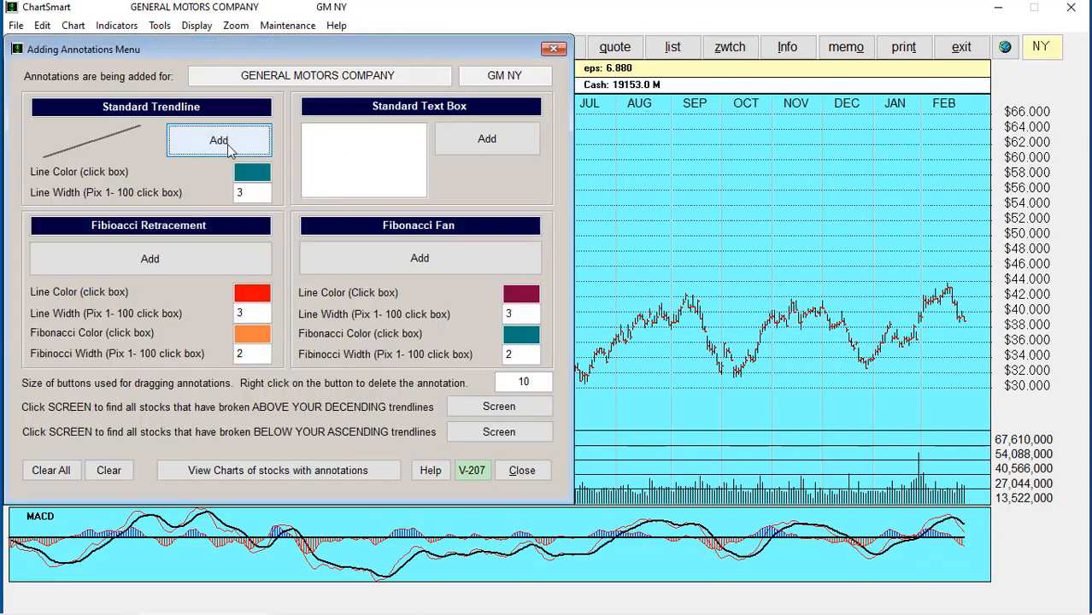
pyautogui.moveTo(250, 196); pyautogui.dragTo(196, 189)
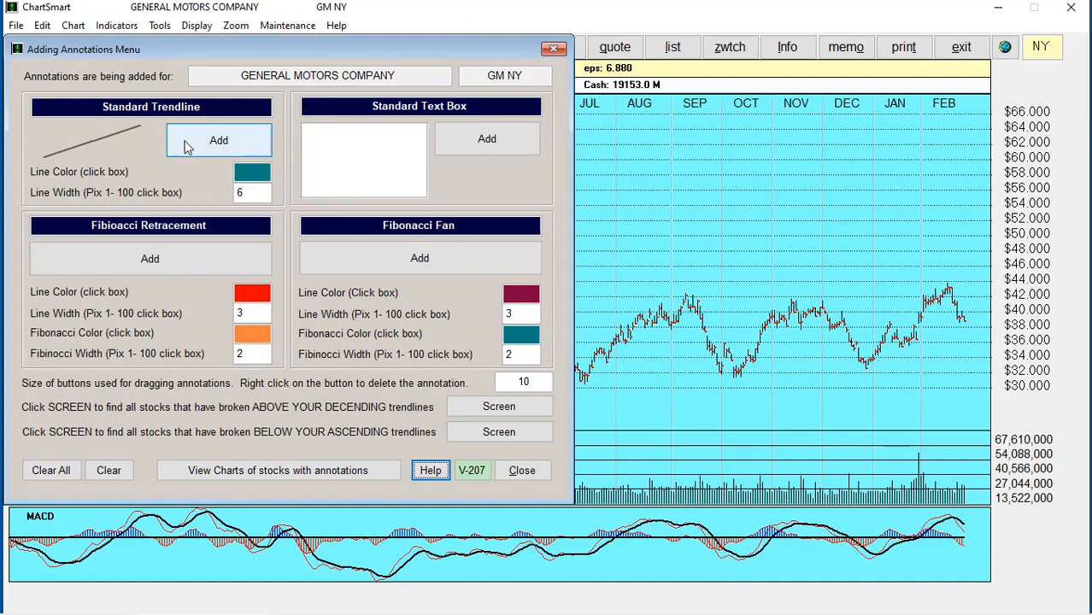
pyautogui.click(215, 143)
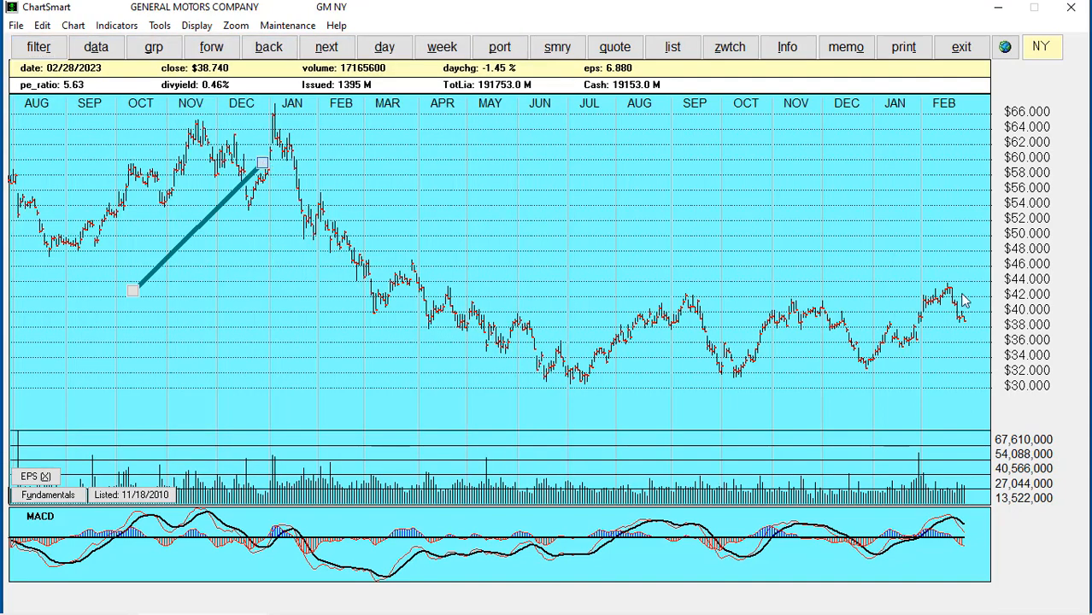
pyautogui.click(1003, 316)
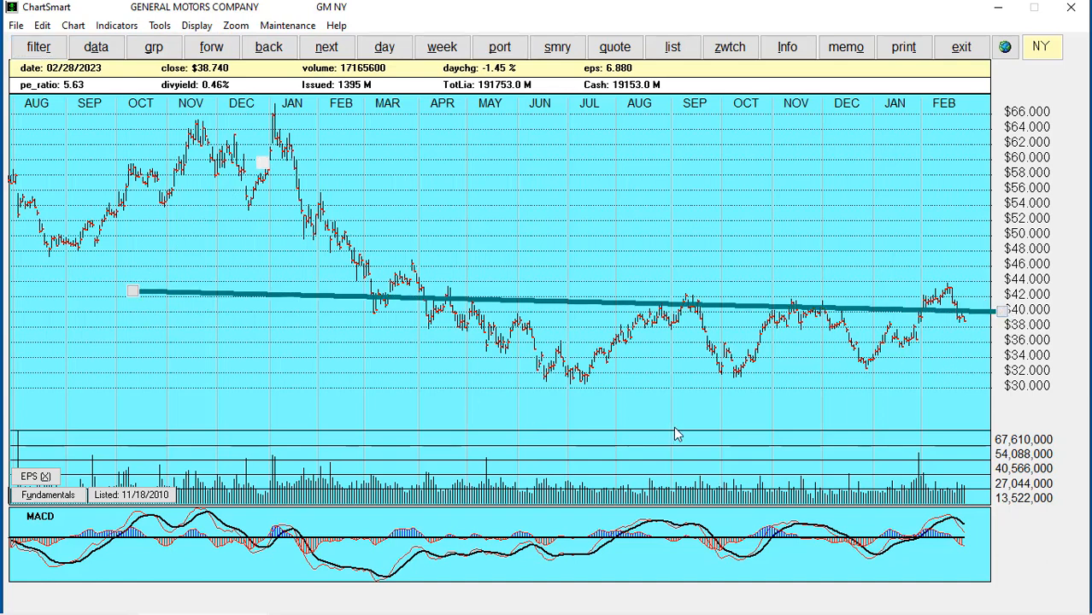
pyautogui.click(829, 400)
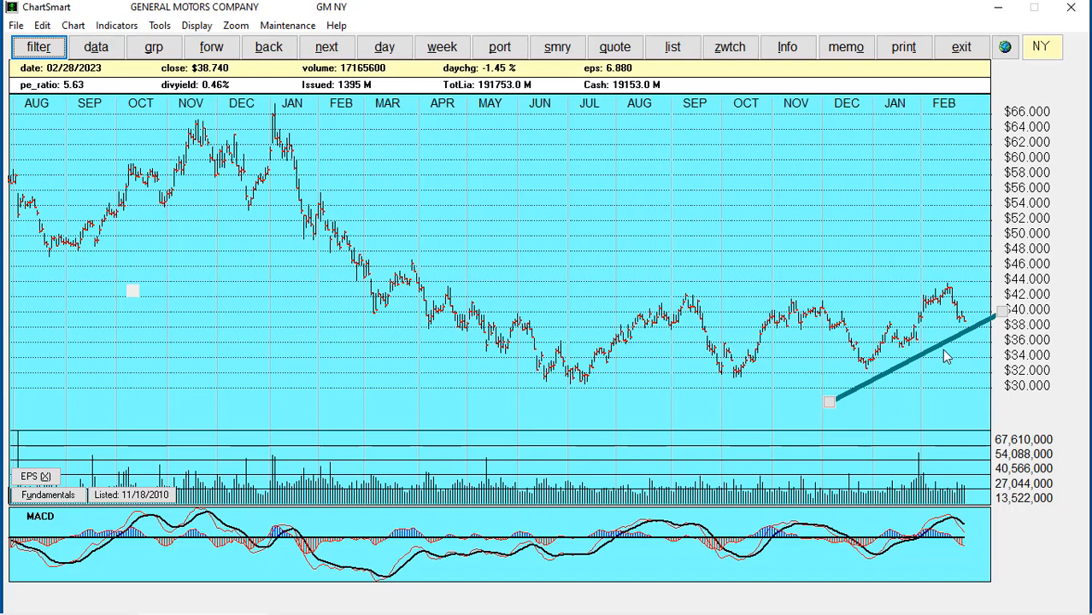
pyautogui.click(163, 51)
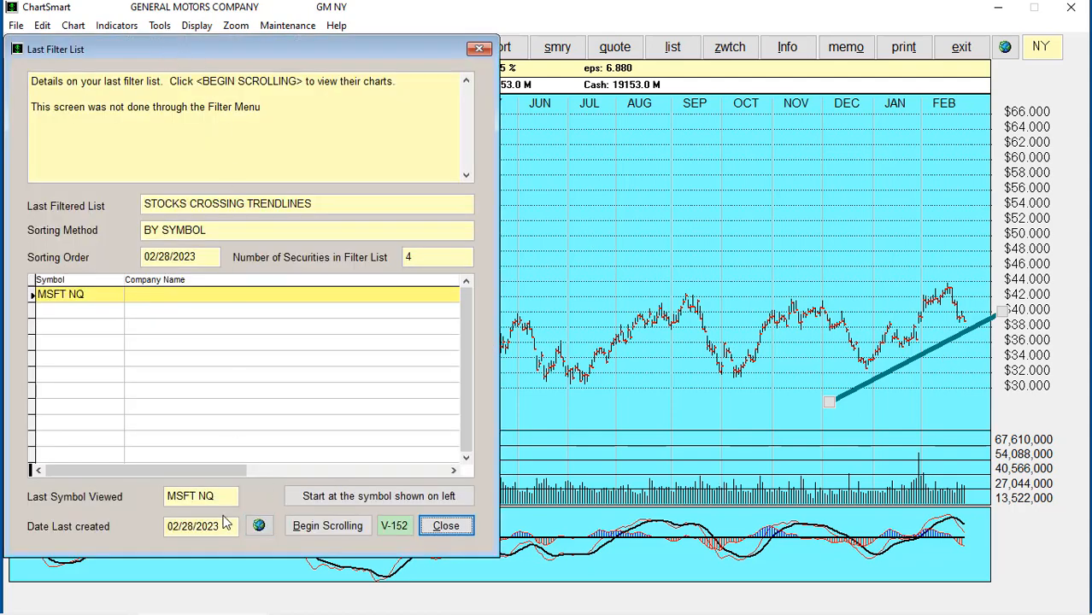
# Refill the filtered list with all annotated stocks, confirming the replacement
pyautogui.click(446, 525)
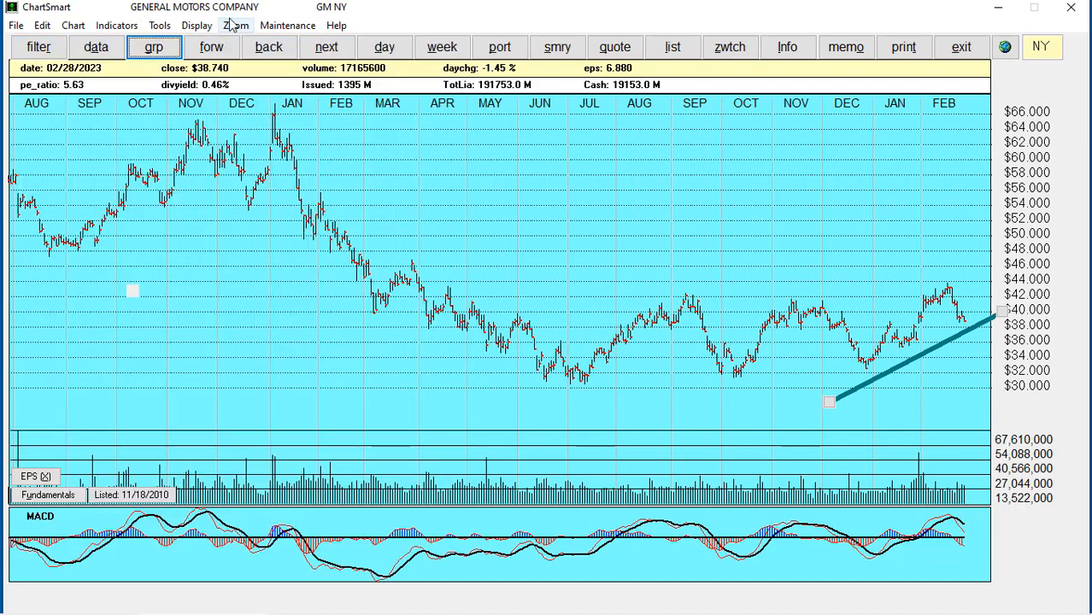
pyautogui.click(161, 25)
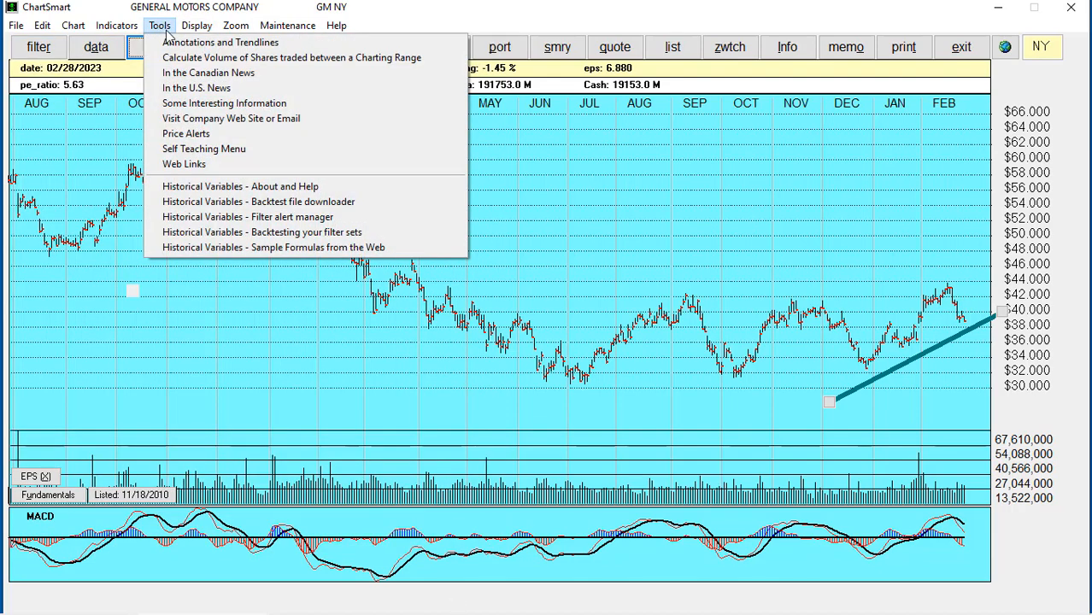
pyautogui.click(182, 43)
pyautogui.click(259, 478)
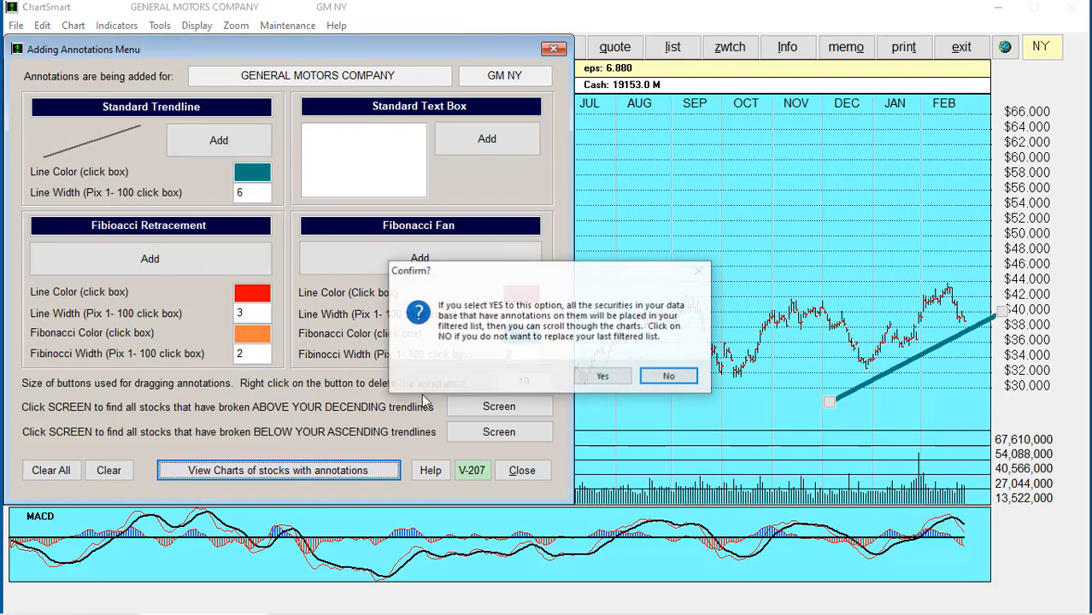
pyautogui.click(584, 381)
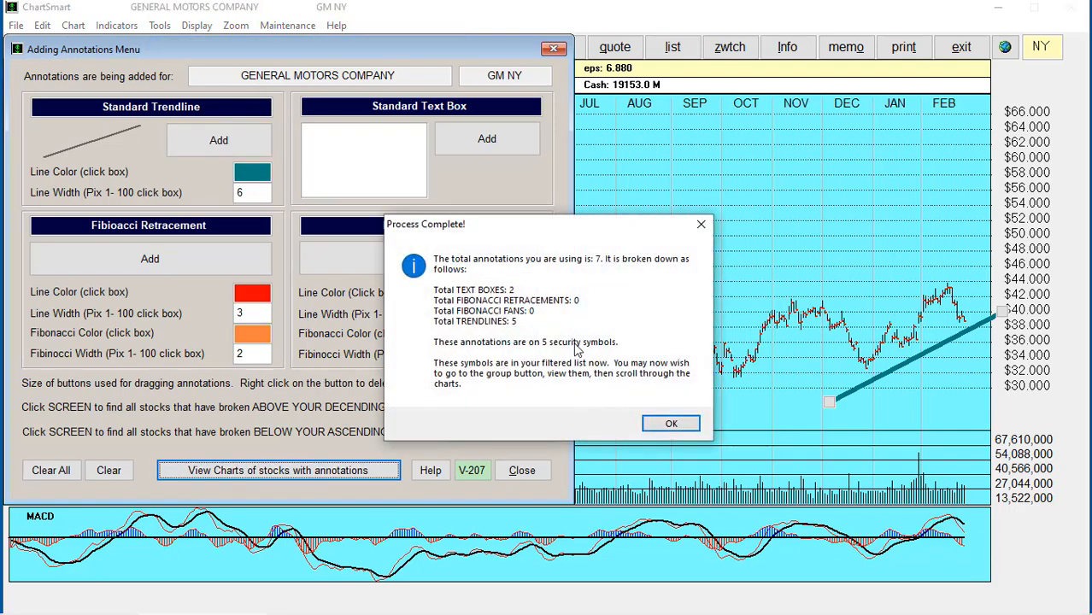
pyautogui.click(667, 423)
pyautogui.click(522, 470)
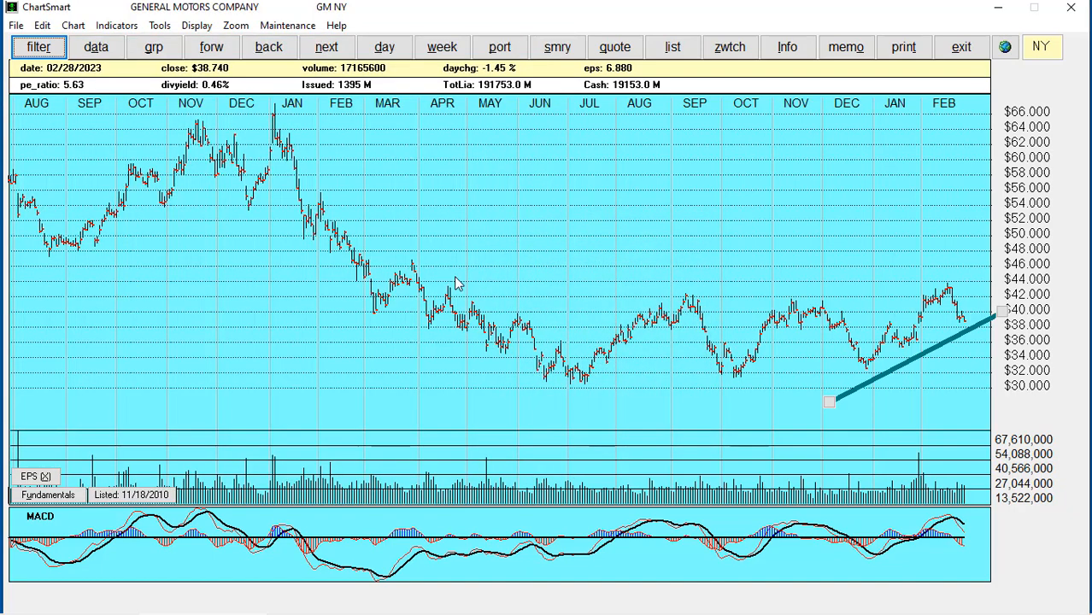
# Page through the filtered charts to IBM NY (4 of 5) and open its annotation settings
pyautogui.click(153, 46)
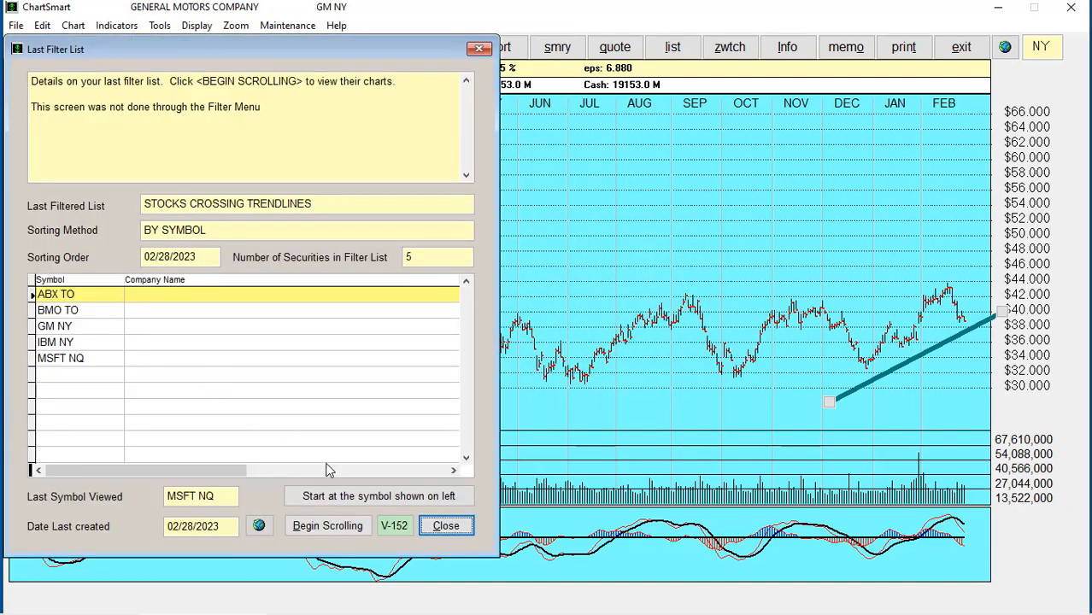
pyautogui.click(321, 531)
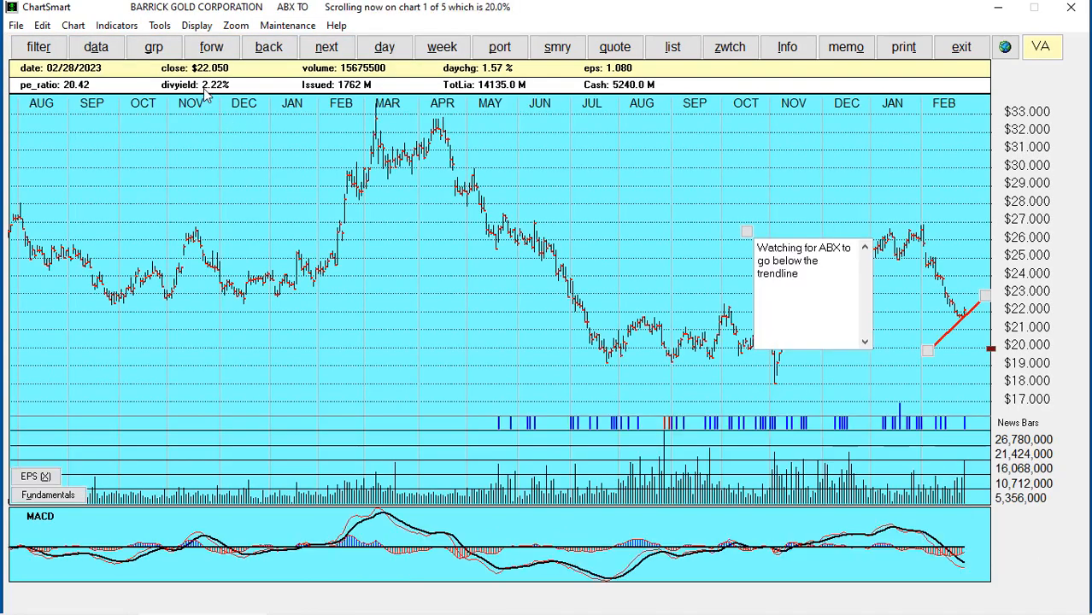
pyautogui.click(208, 50)
pyautogui.click(207, 49)
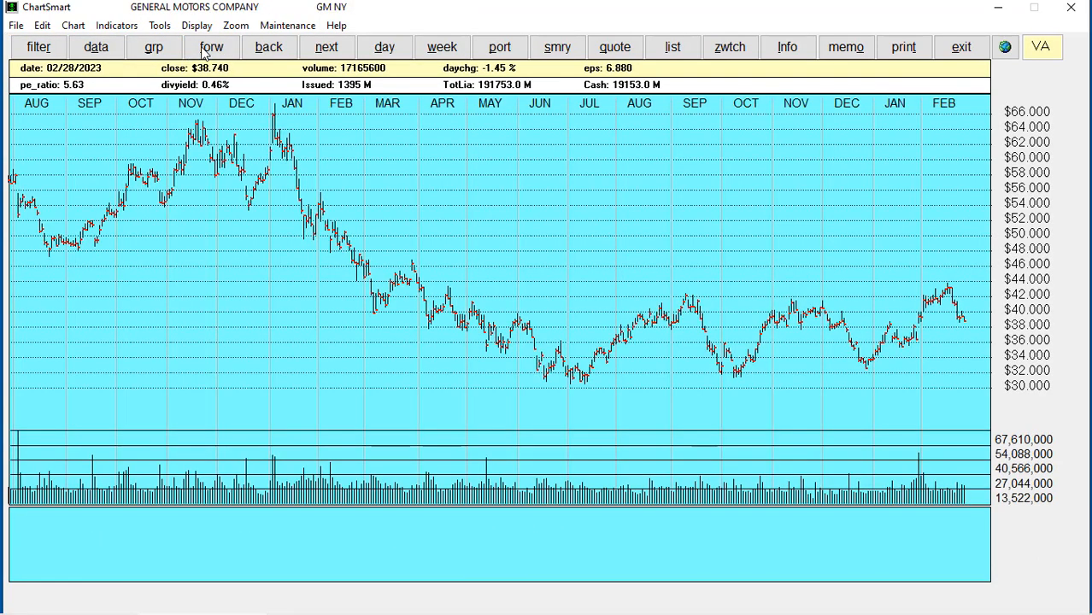
pyautogui.click(207, 50)
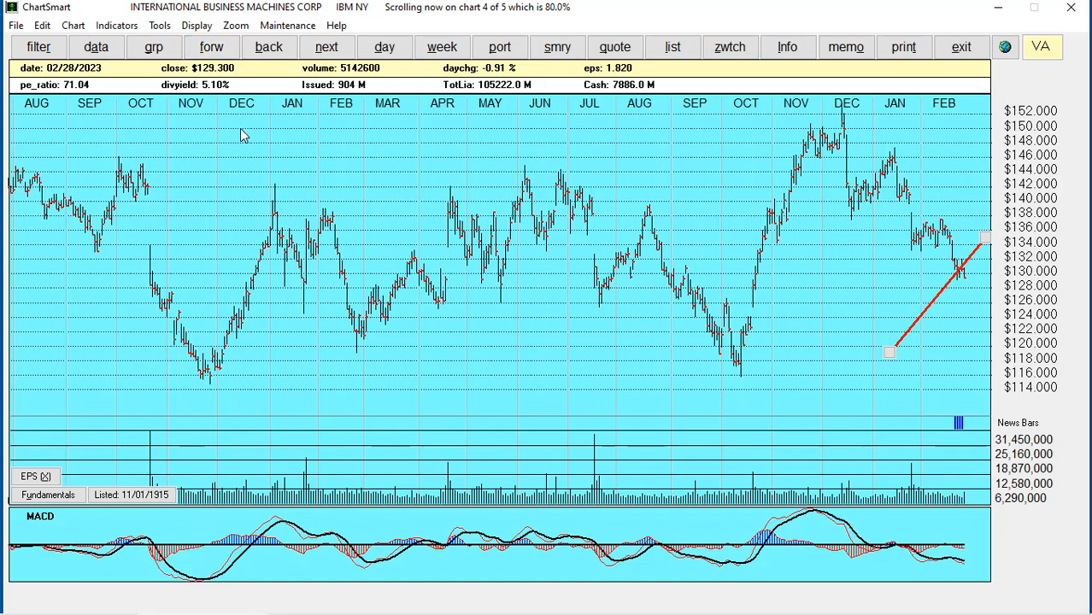
pyautogui.click(160, 25)
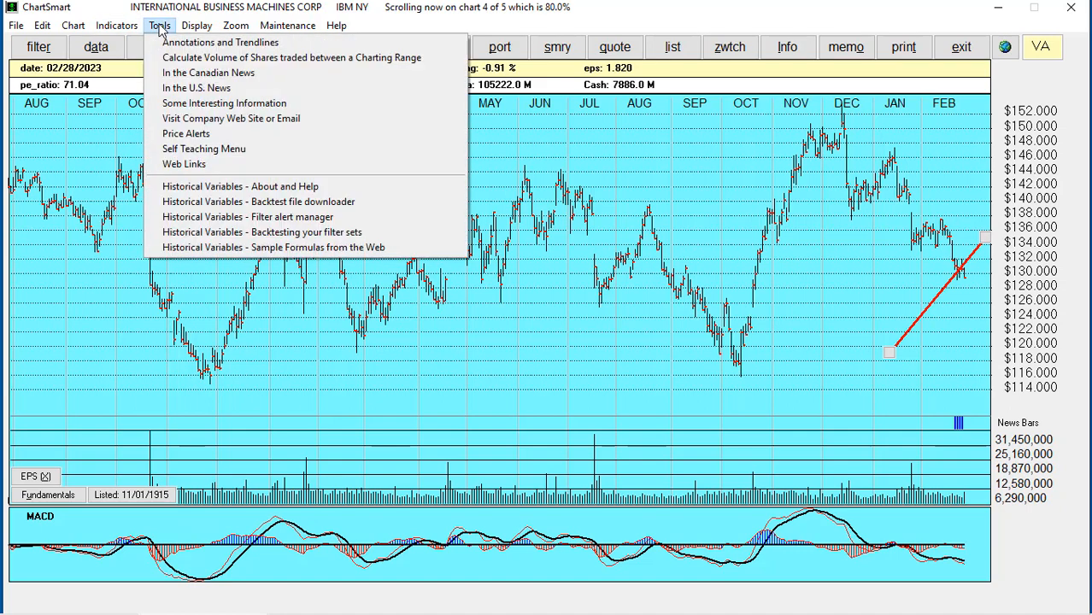
pyautogui.click(175, 40)
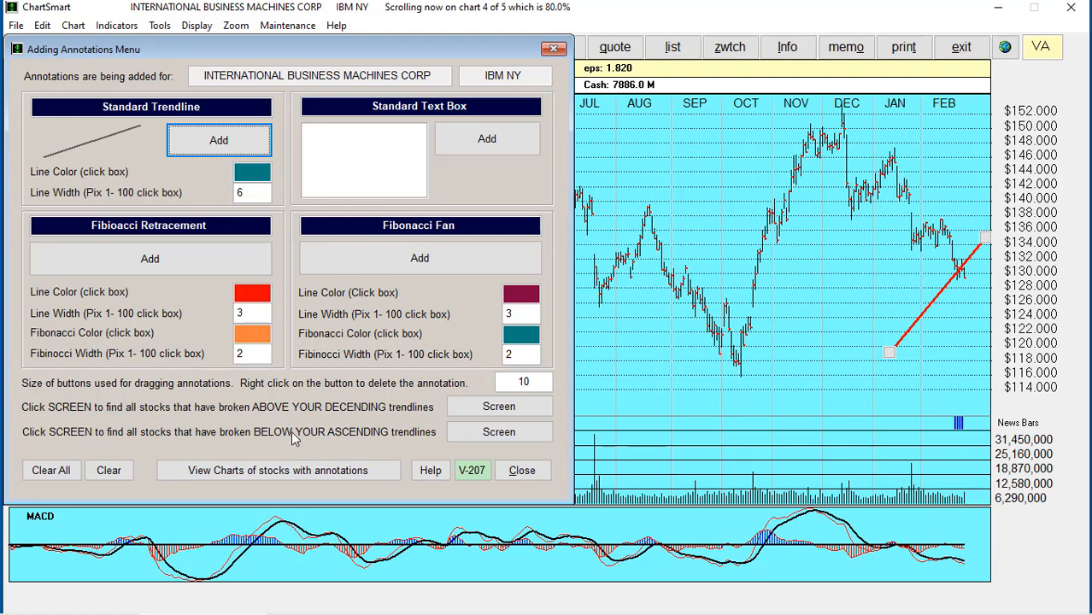
# Run the screen for stocks breaking below ascending trendlines and close the settings
pyautogui.click(481, 436)
pyautogui.click(604, 381)
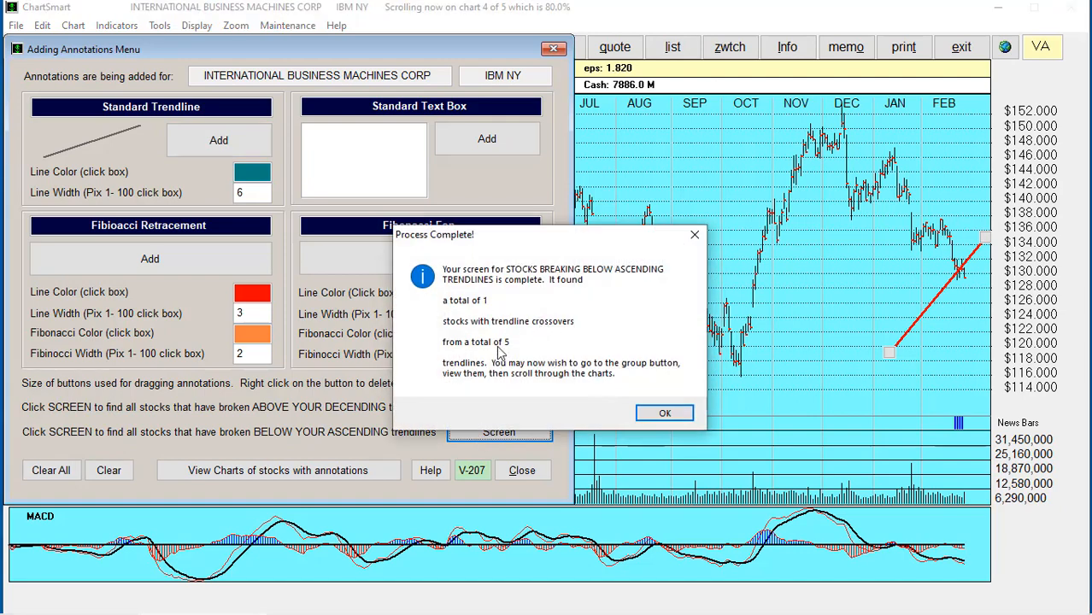
pyautogui.click(664, 415)
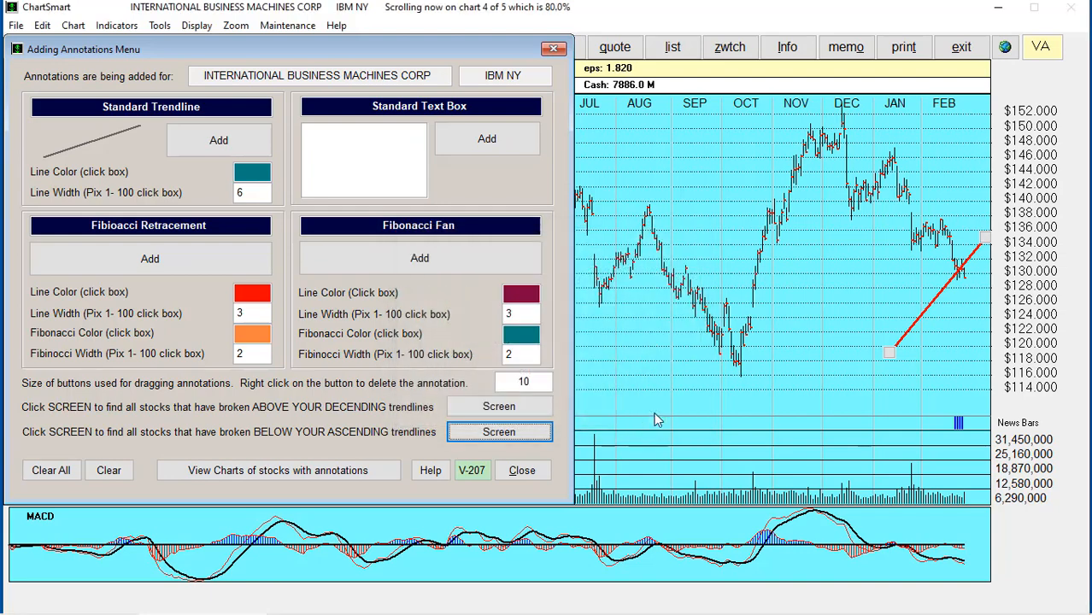
pyautogui.click(522, 469)
# Scroll the new filtered list and confirm IBM NY is its only stock
pyautogui.click(148, 49)
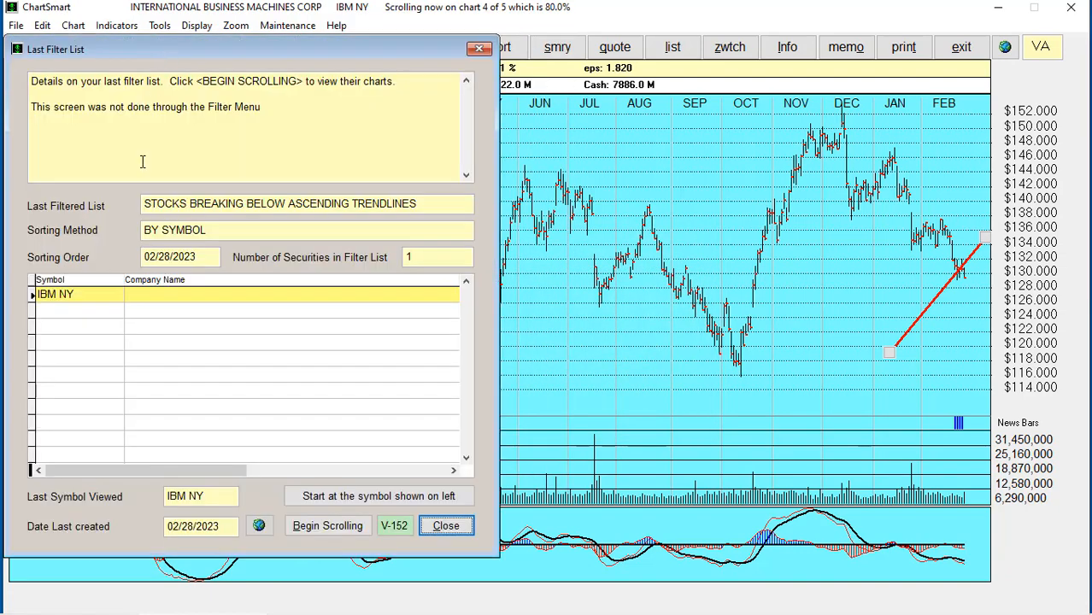
pyautogui.click(329, 527)
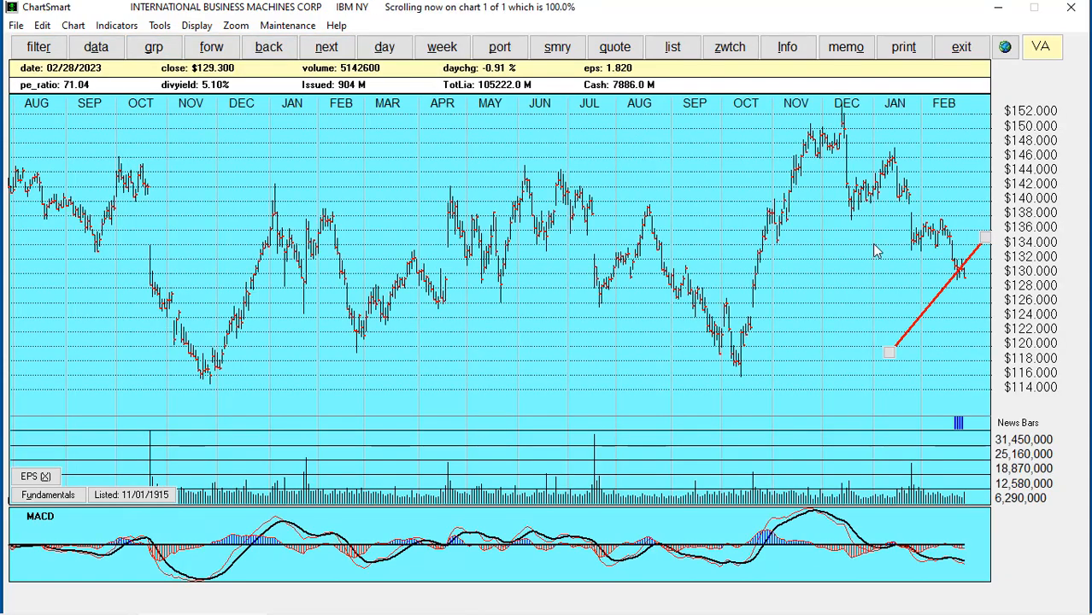
pyautogui.click(154, 49)
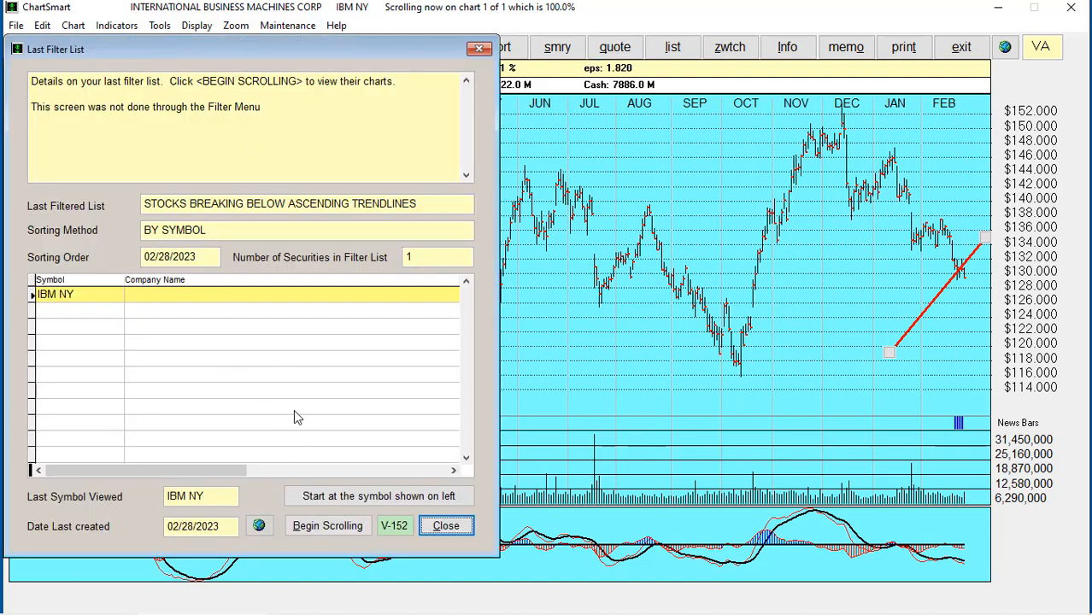
pyautogui.click(445, 526)
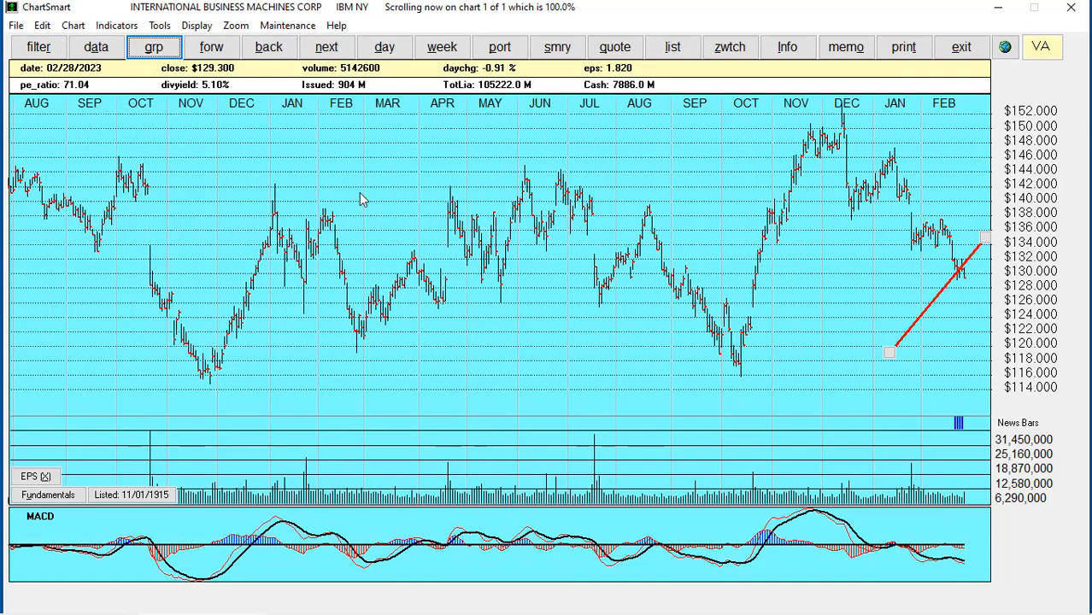
pyautogui.click(155, 48)
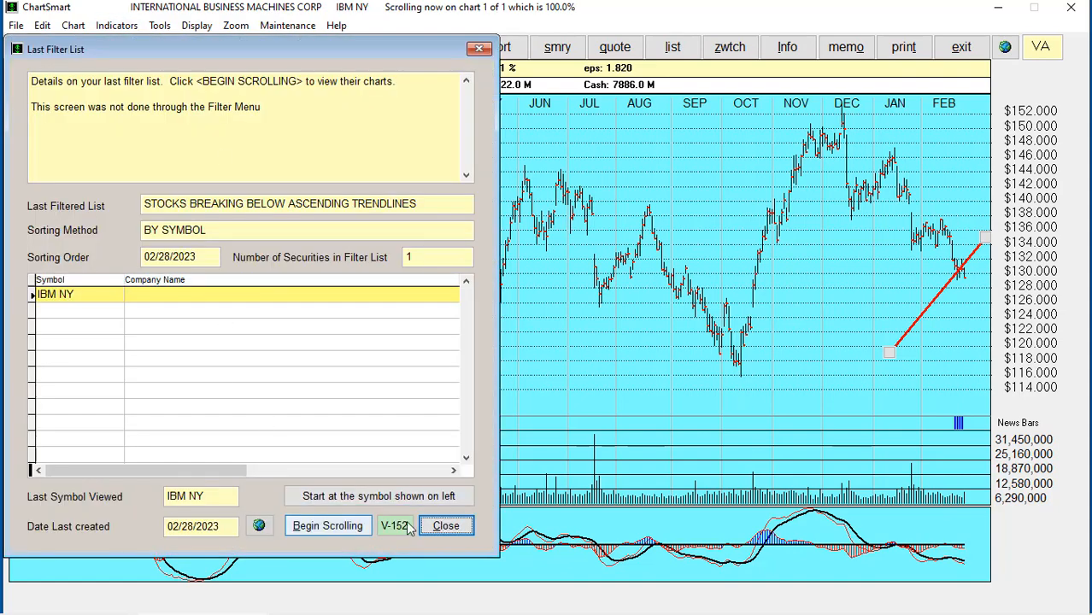
pyautogui.click(445, 525)
pyautogui.click(160, 26)
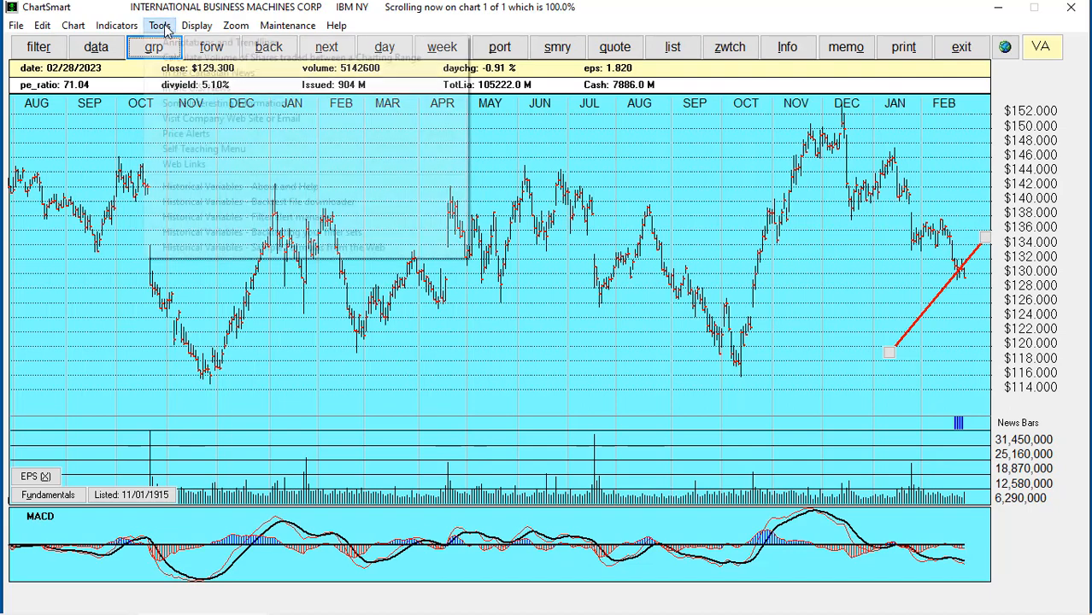
# Load all five annotated stocks into the filtered list and begin scrolling their charts
pyautogui.click(166, 47)
pyautogui.click(316, 470)
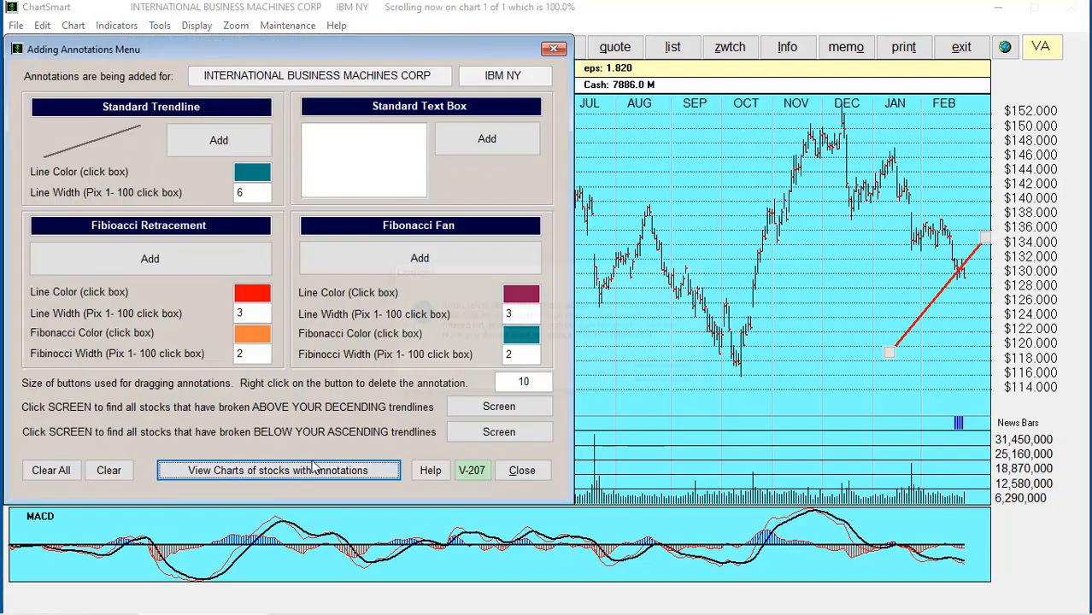
pyautogui.click(598, 380)
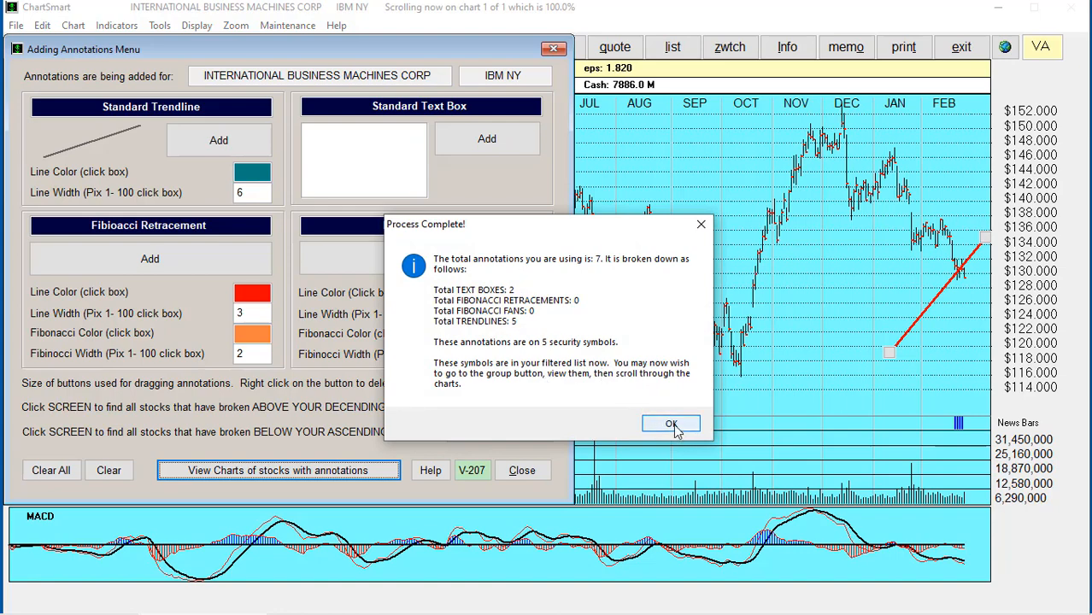
pyautogui.click(672, 425)
pyautogui.click(522, 469)
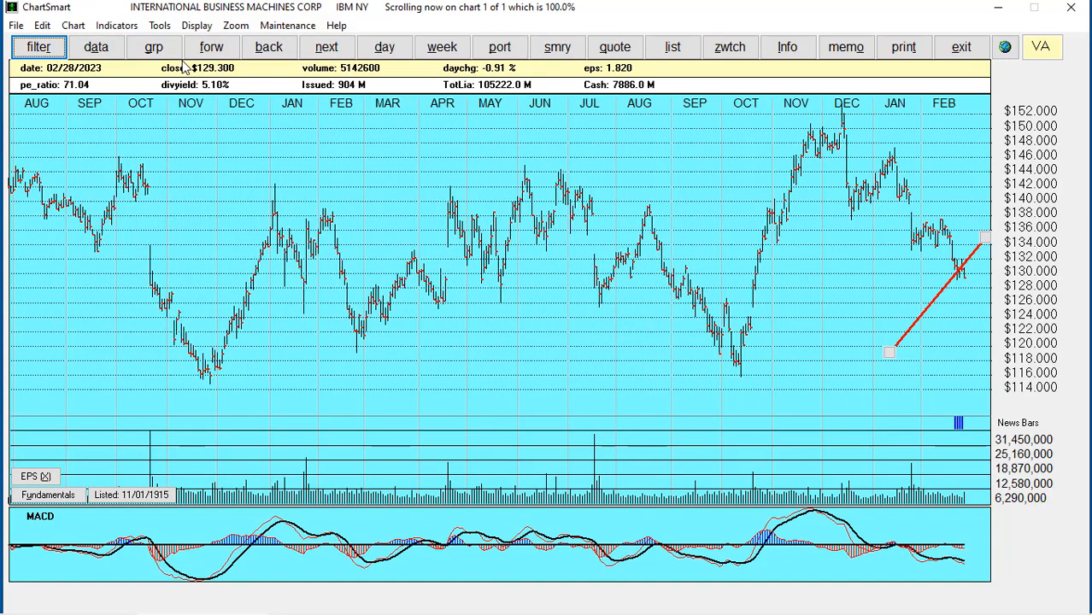
pyautogui.click(154, 48)
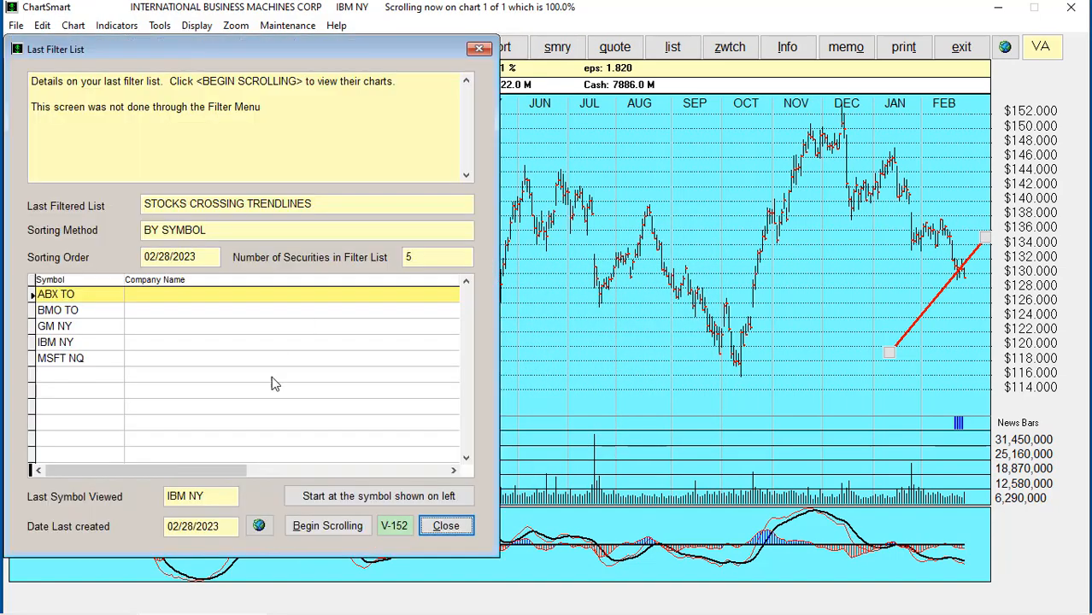
pyautogui.click(323, 524)
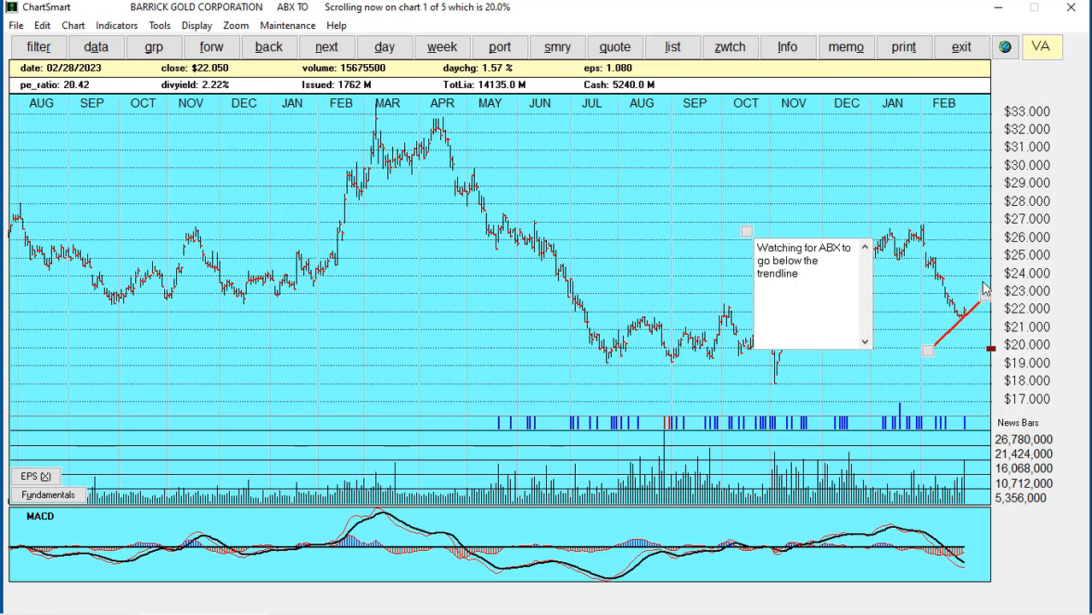
# Raise the ABX, BMO (to about $132) and GM (to about $43.5) trendline ends above recent prices
pyautogui.moveTo(984, 289); pyautogui.dragTo(982, 281)
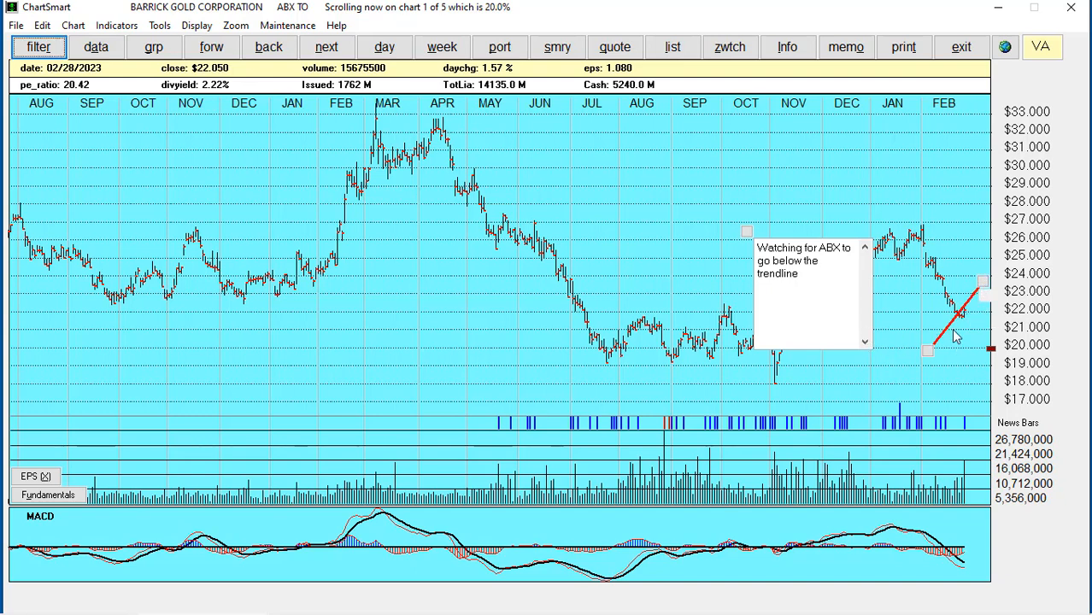
pyautogui.click(215, 48)
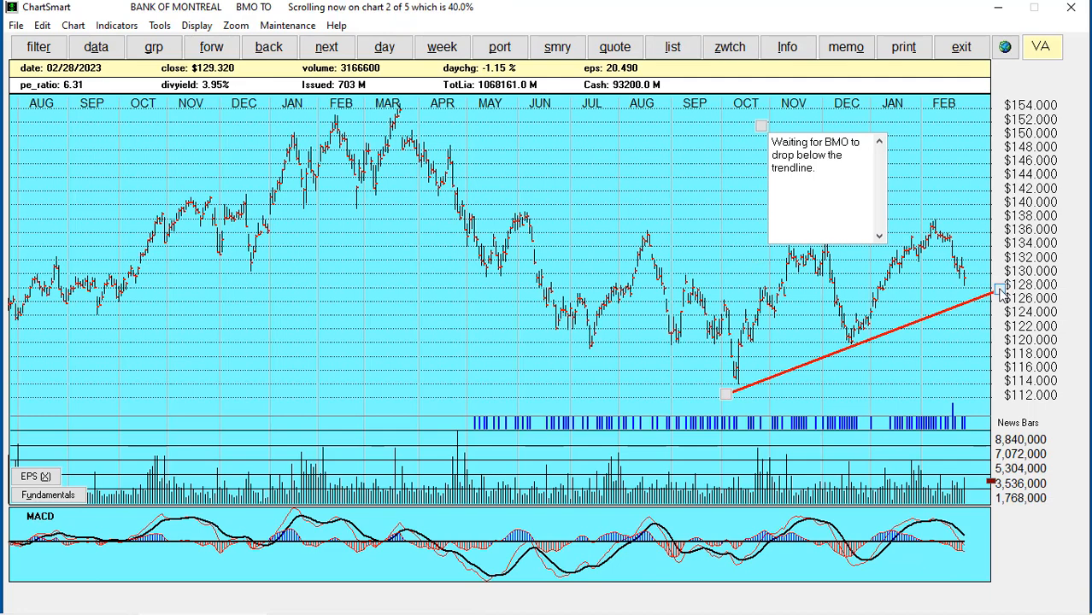
pyautogui.moveTo(1002, 293); pyautogui.dragTo(1001, 258)
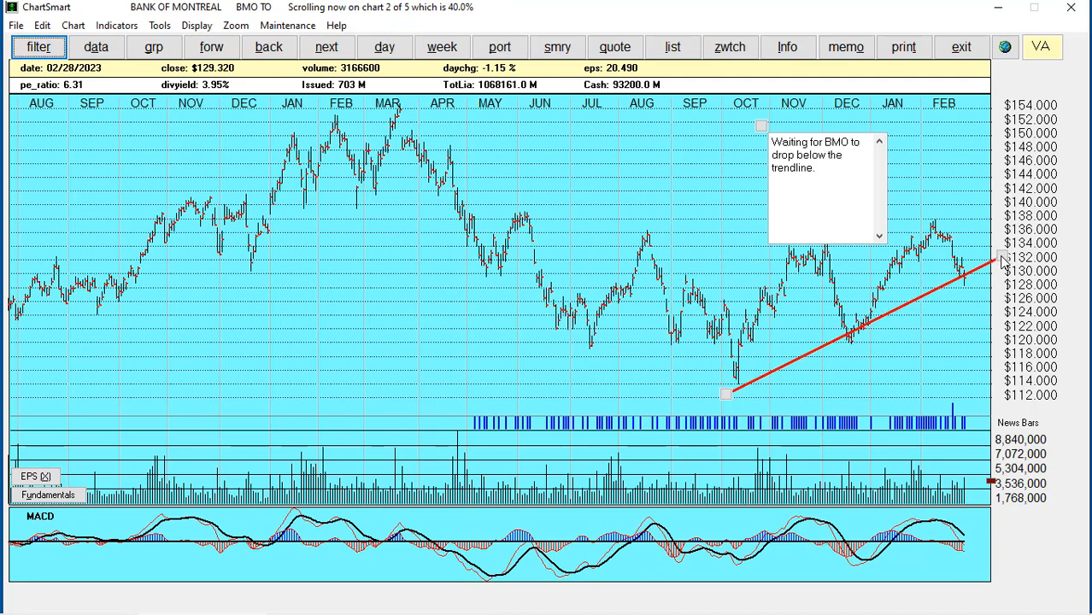
pyautogui.click(726, 393)
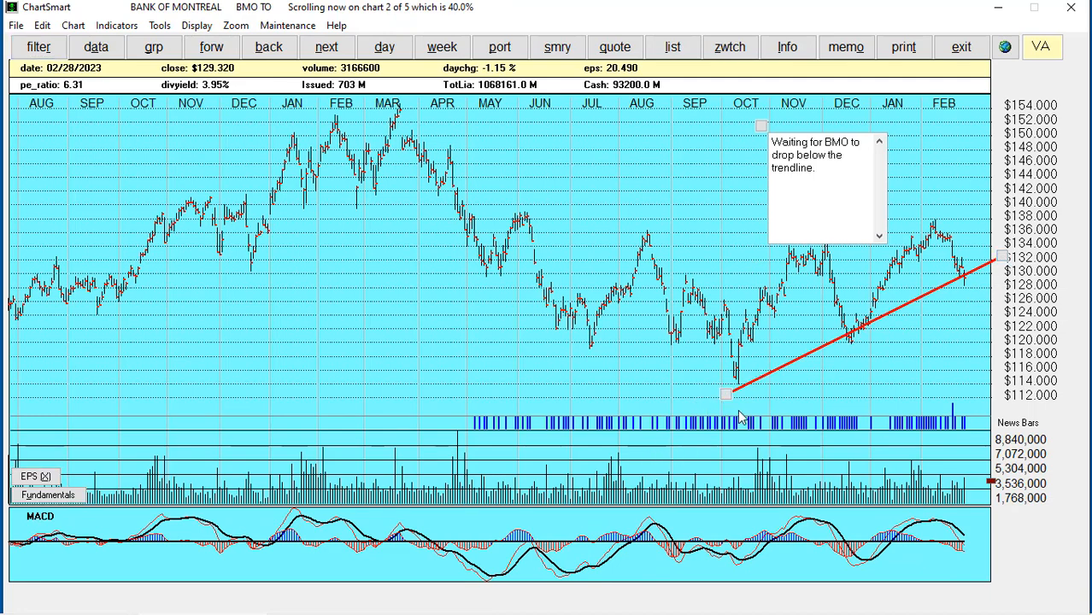
pyautogui.moveTo(739, 416); pyautogui.dragTo(740, 411)
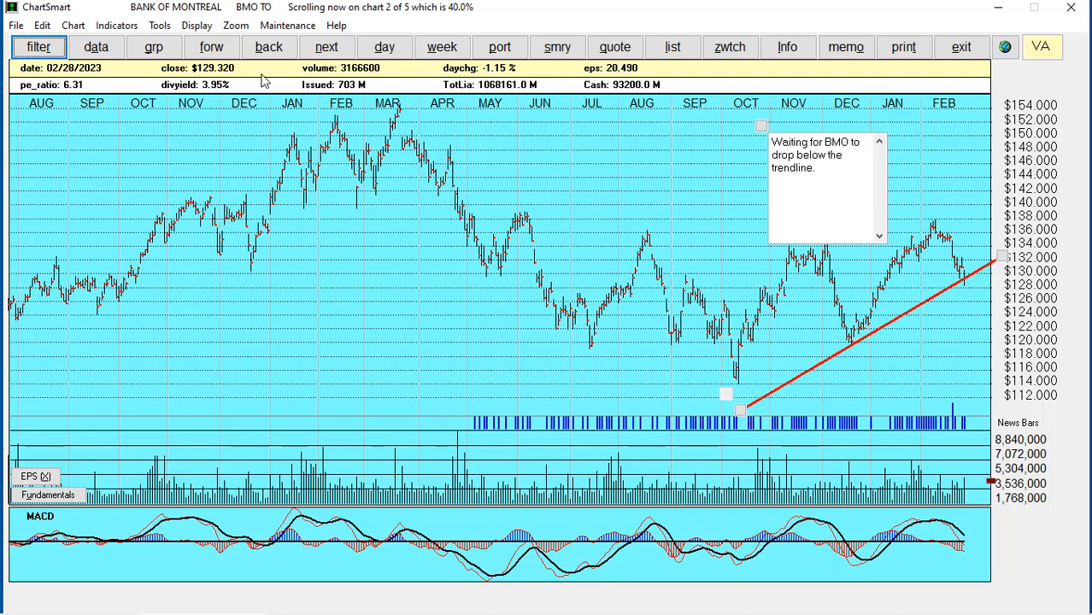
pyautogui.click(214, 51)
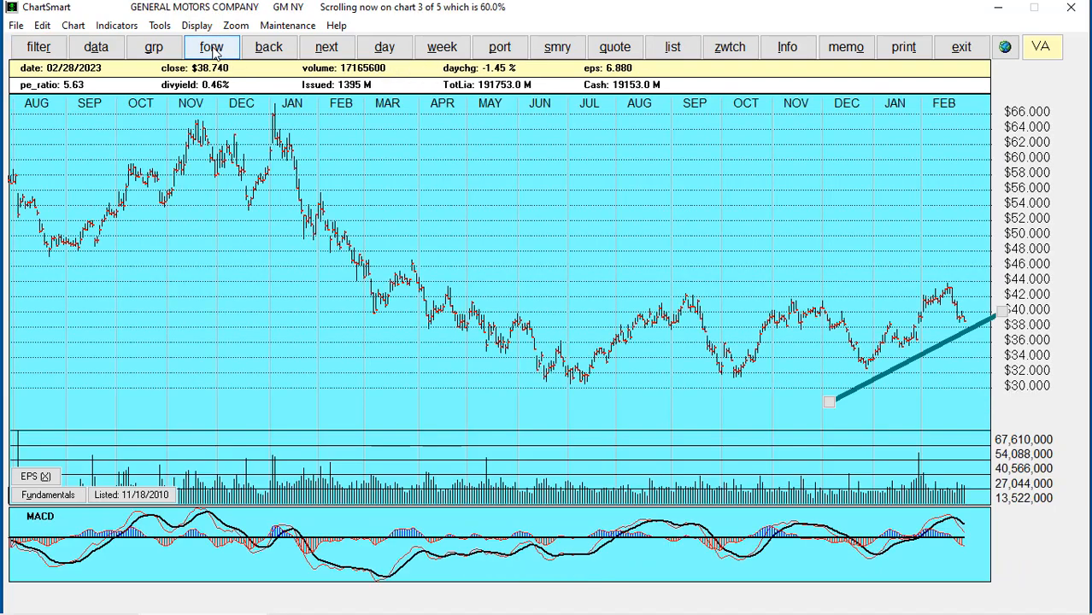
pyautogui.moveTo(1006, 309); pyautogui.dragTo(1004, 291)
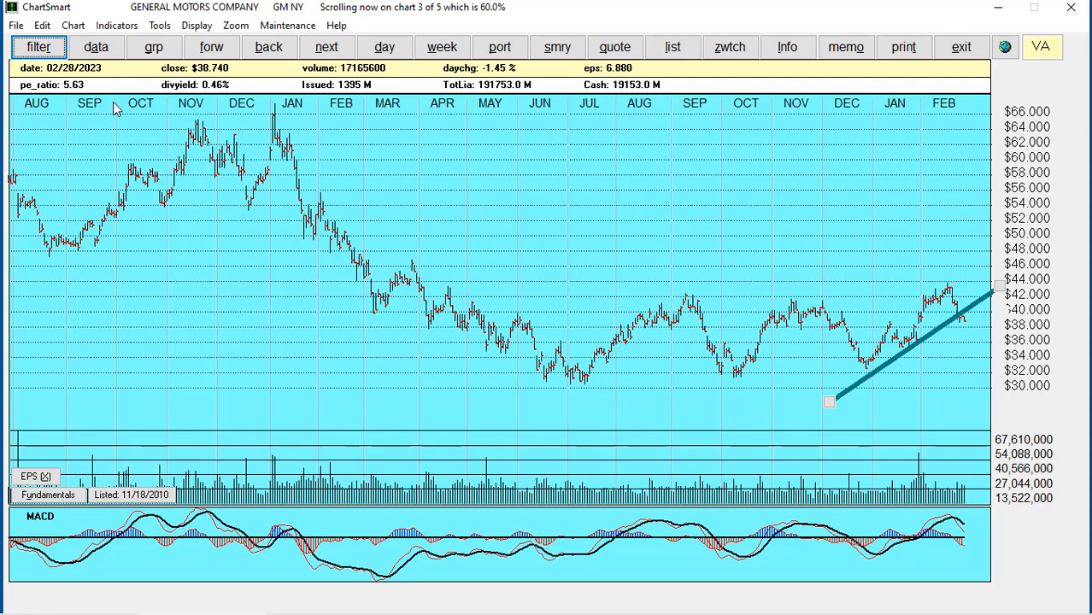
# Screen for stocks breaking below ascending trendlines and show the 4 resulting stocks
pyautogui.click(160, 25)
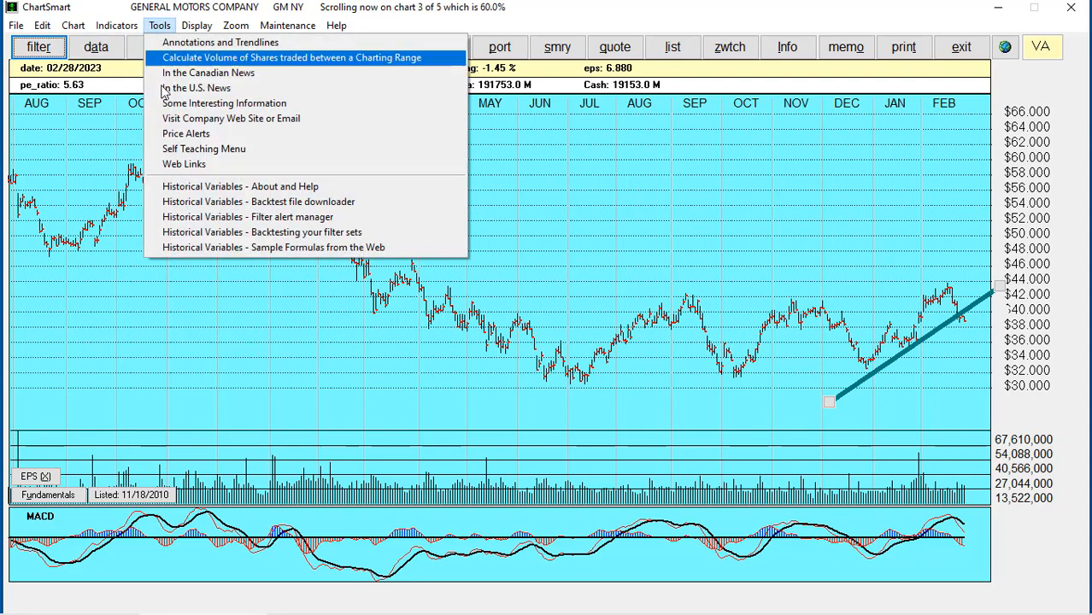
pyautogui.click(214, 42)
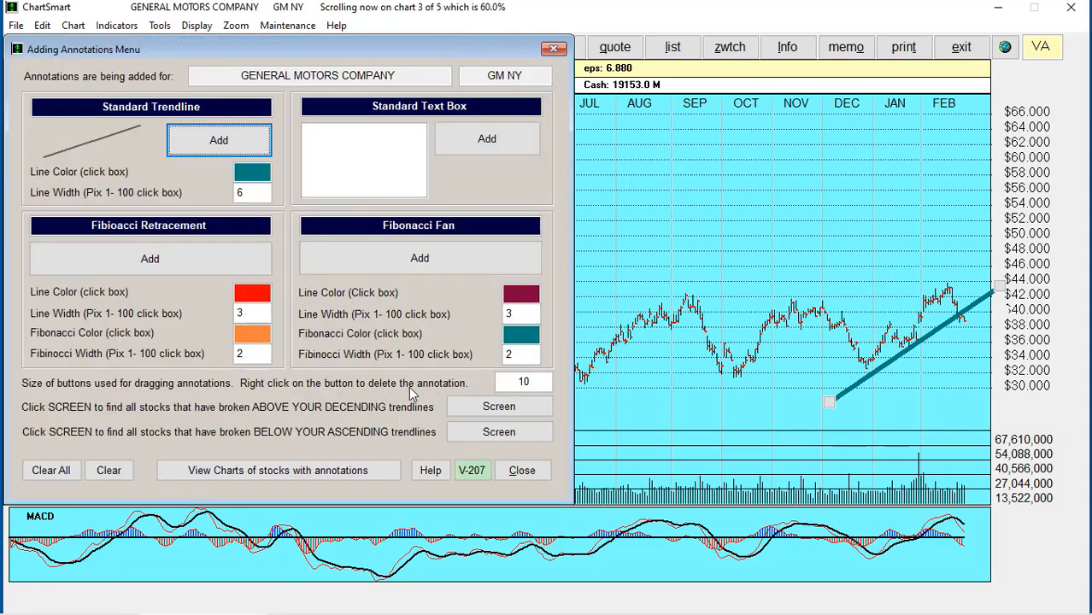
pyautogui.click(510, 435)
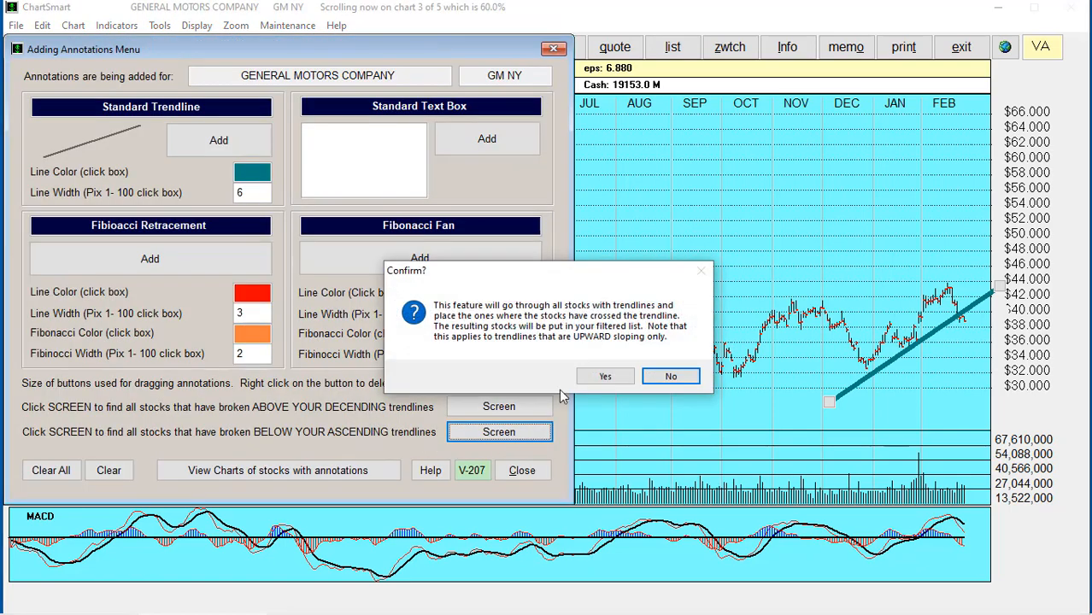
pyautogui.click(662, 375)
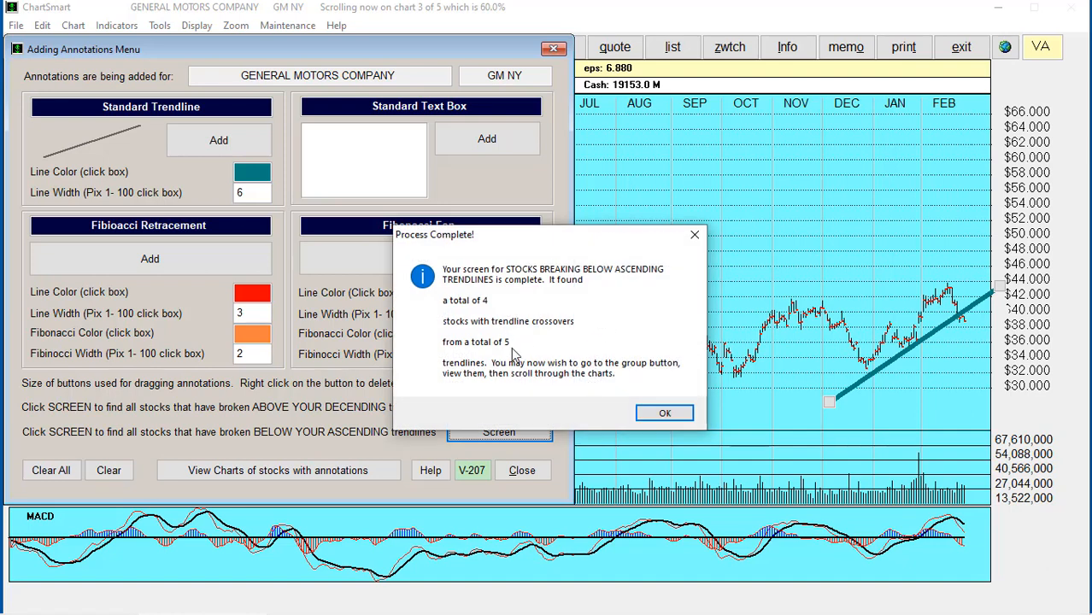
pyautogui.click(665, 415)
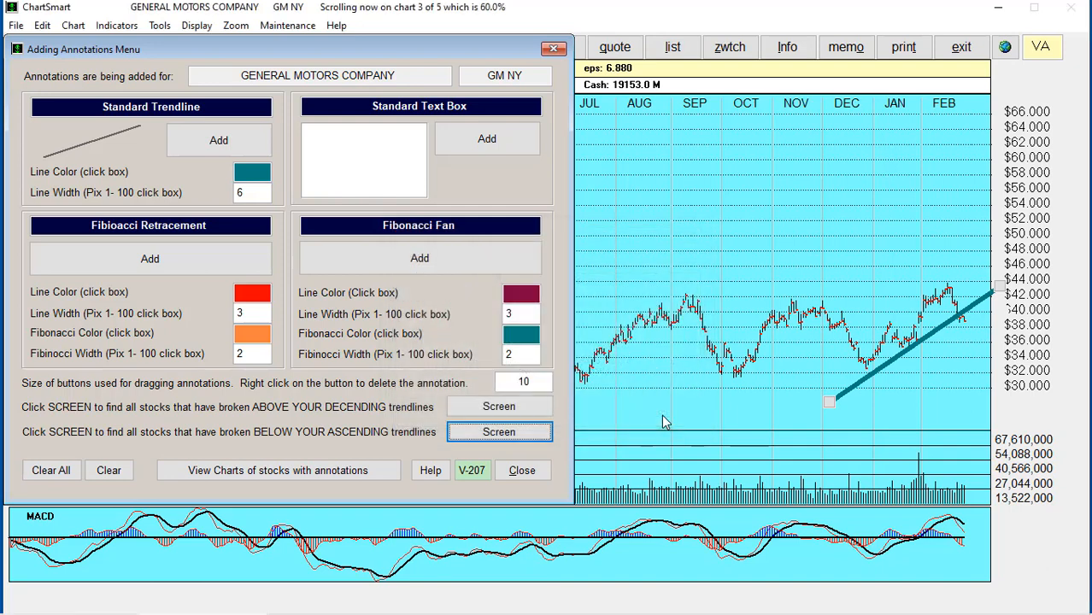
pyautogui.click(522, 469)
pyautogui.click(162, 49)
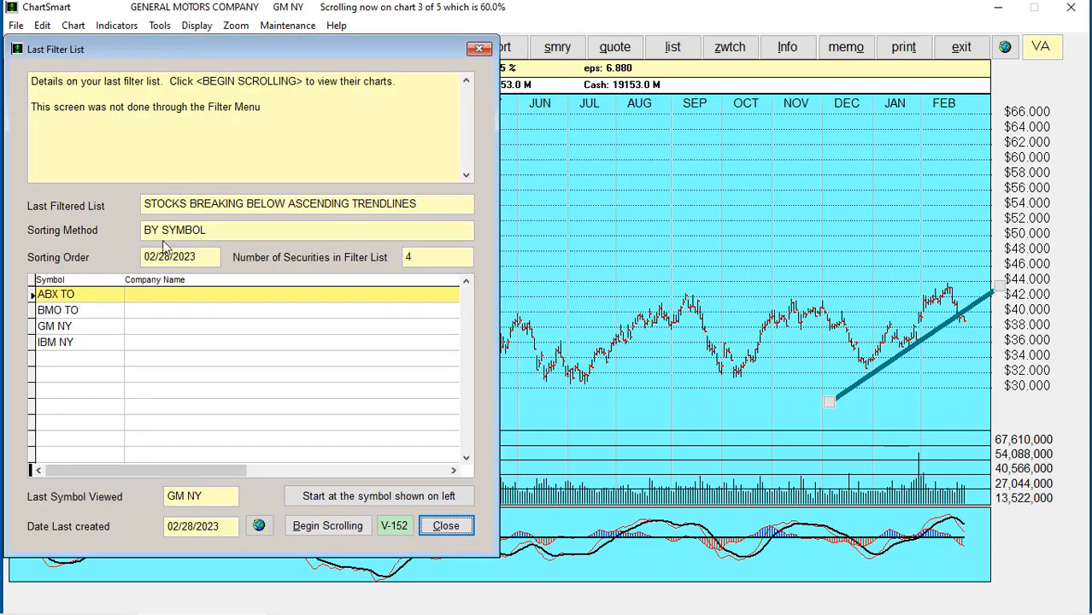
# Scroll the screened charts from Barrick Gold to Bank of Montreal, chart 2 of 4
pyautogui.click(328, 525)
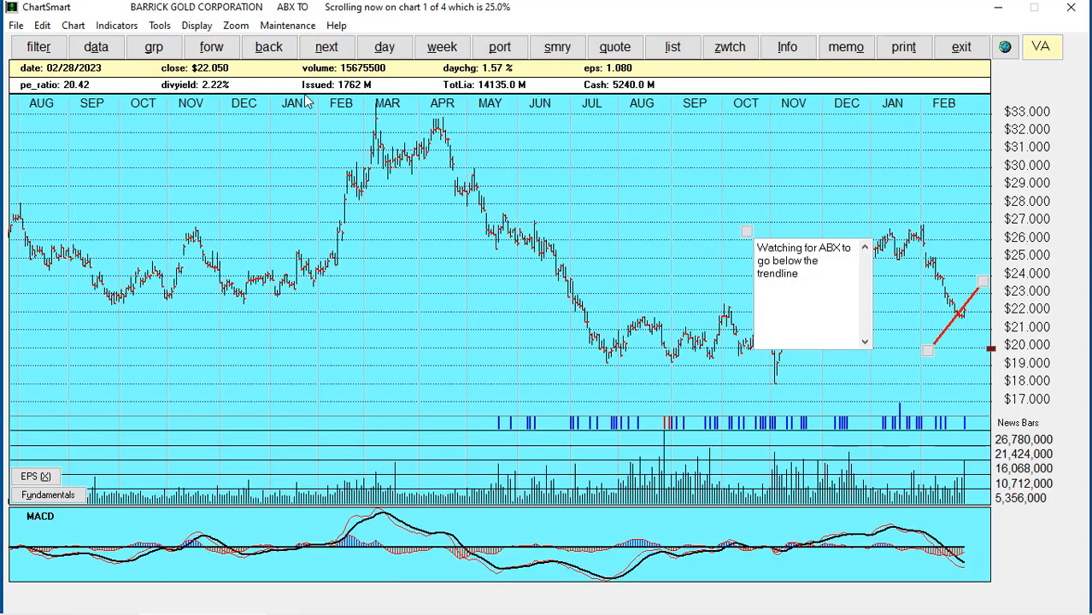
pyautogui.click(214, 50)
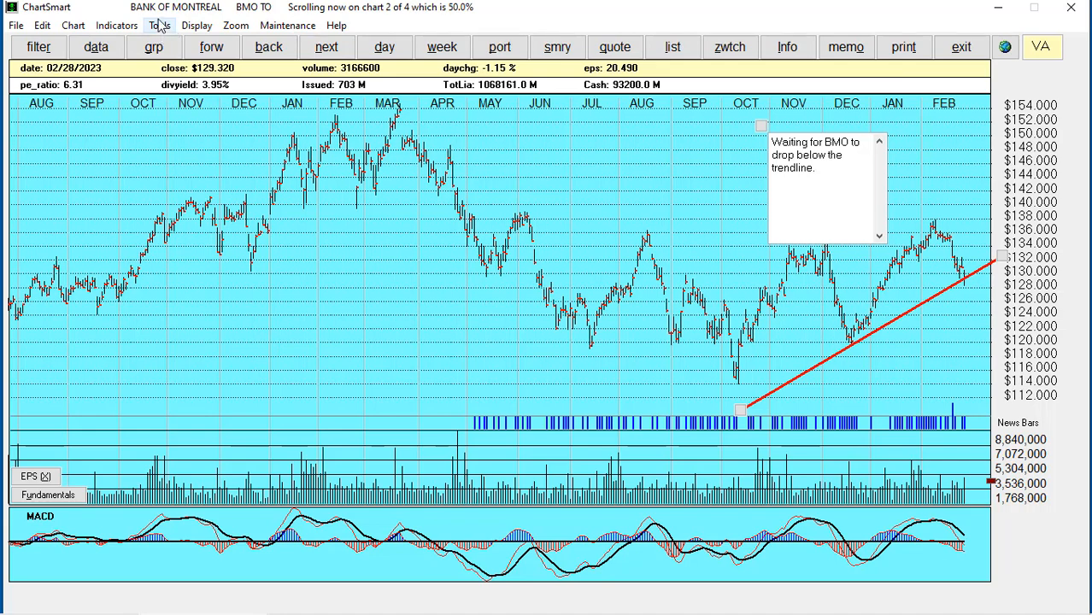
# Add an empty watch list named 'Cross Trendline today descending'
pyautogui.click(732, 49)
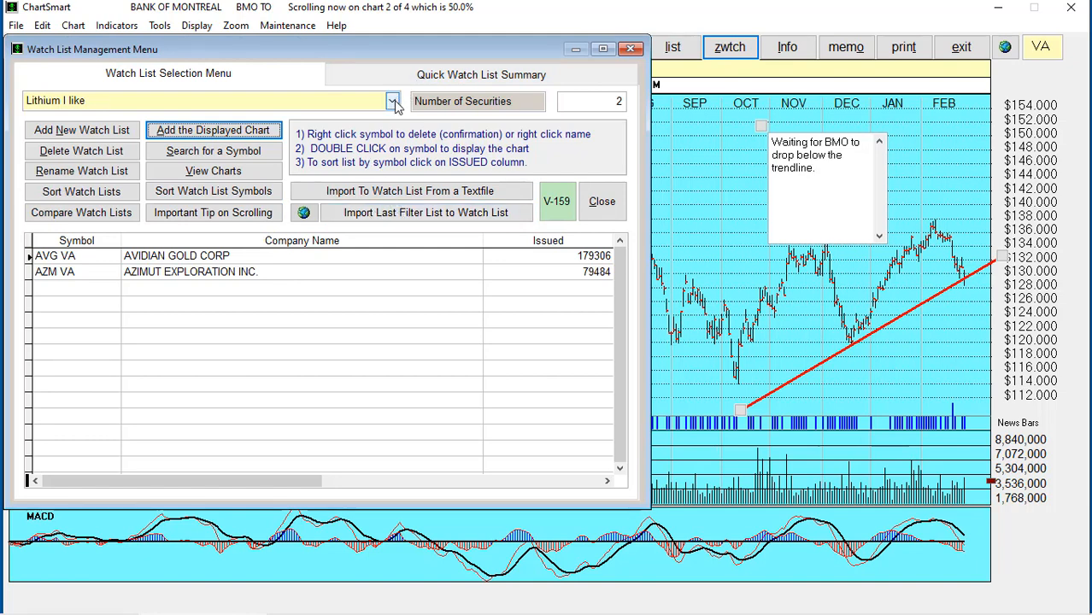
pyautogui.click(66, 130)
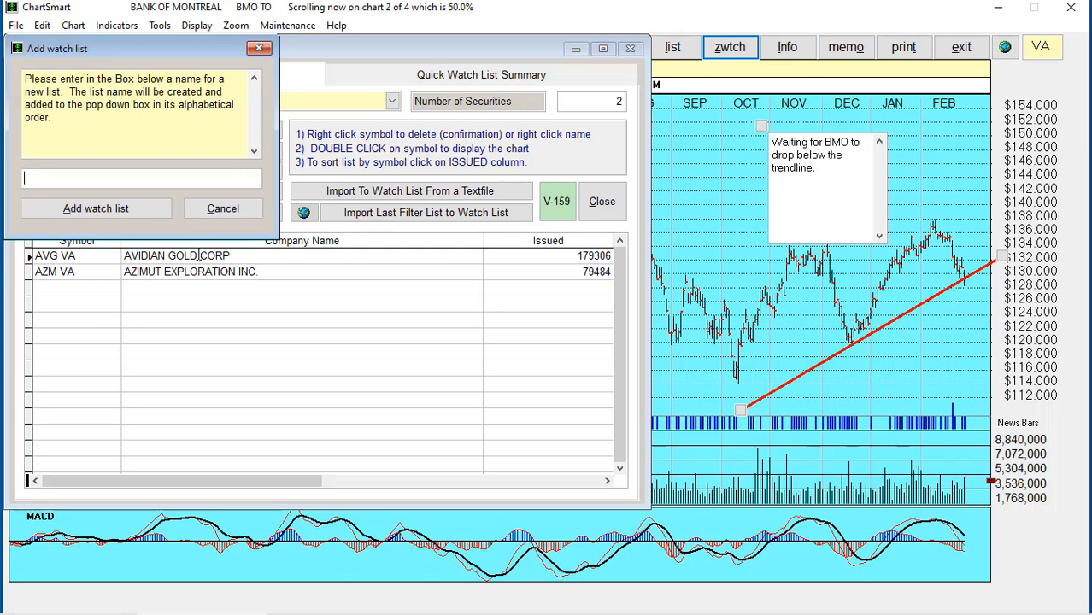
pyautogui.write('Cross Trendline today d')
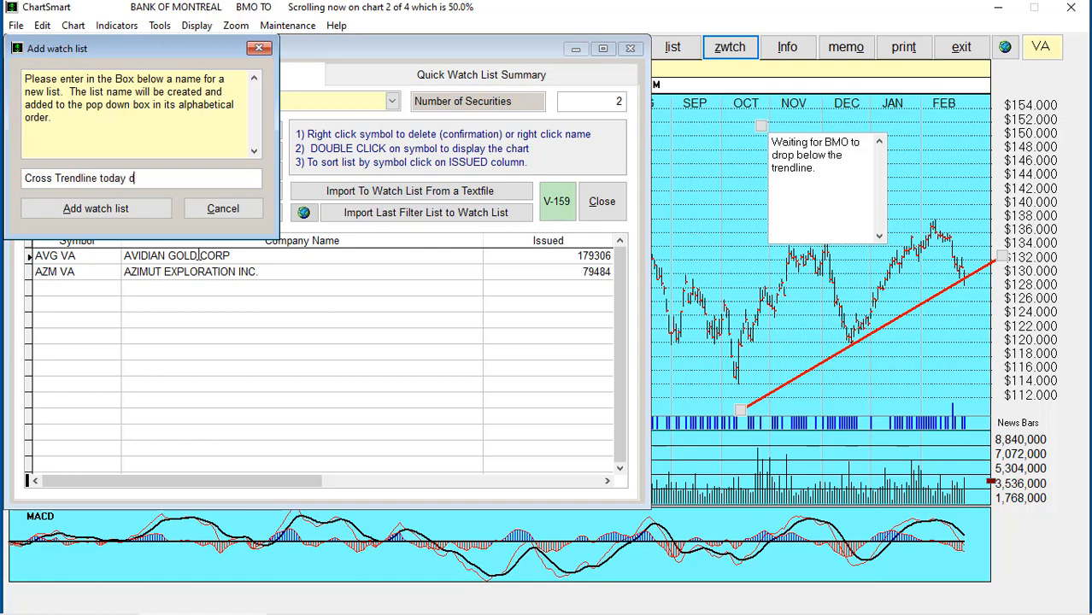
pyautogui.write('escending')
pyautogui.click(90, 212)
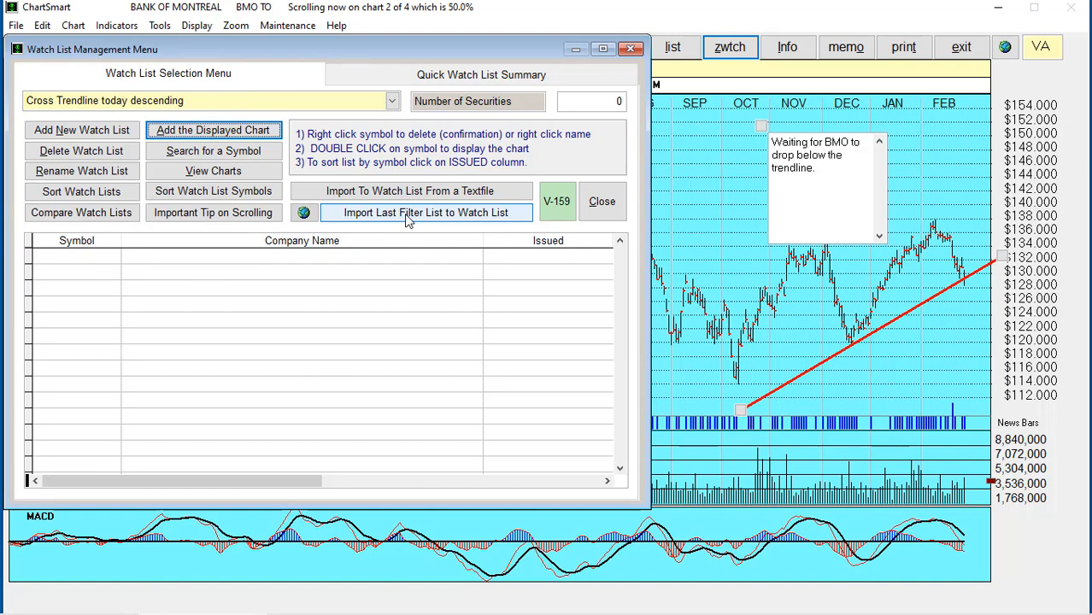
# Import the last filter list as watch list 'Descending Trendlines Crossovers', fixing the name before confirming
pyautogui.click(408, 215)
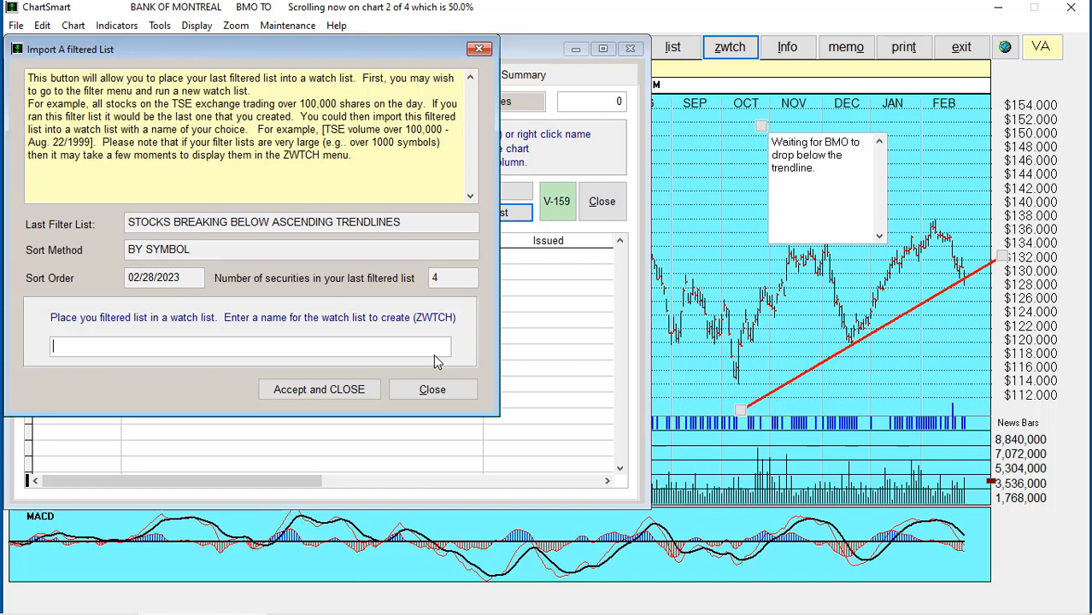
pyautogui.write('Descending Trendlines')
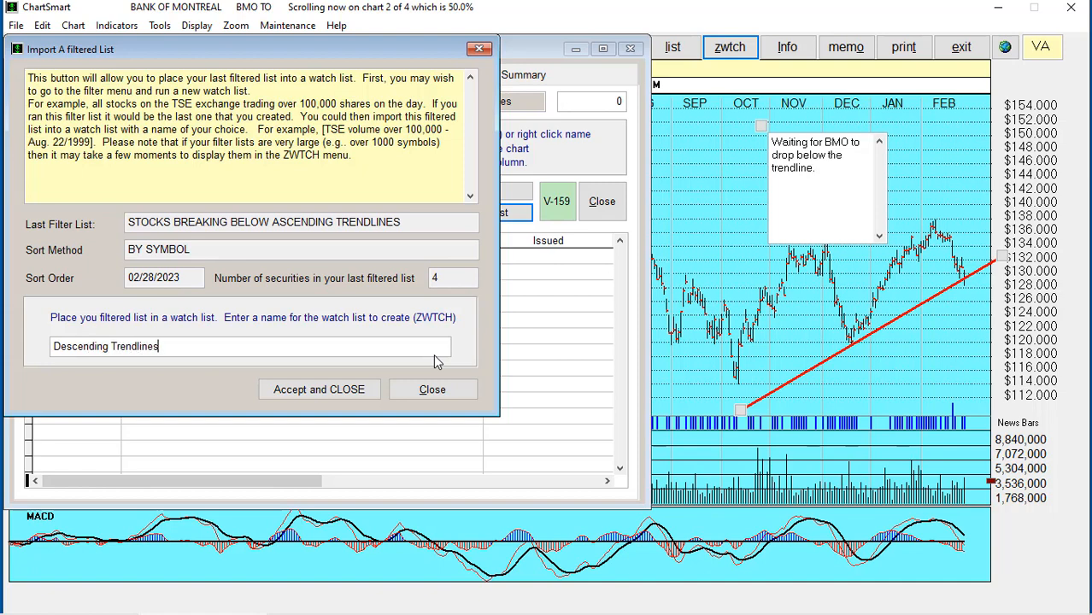
pyautogui.click(320, 389)
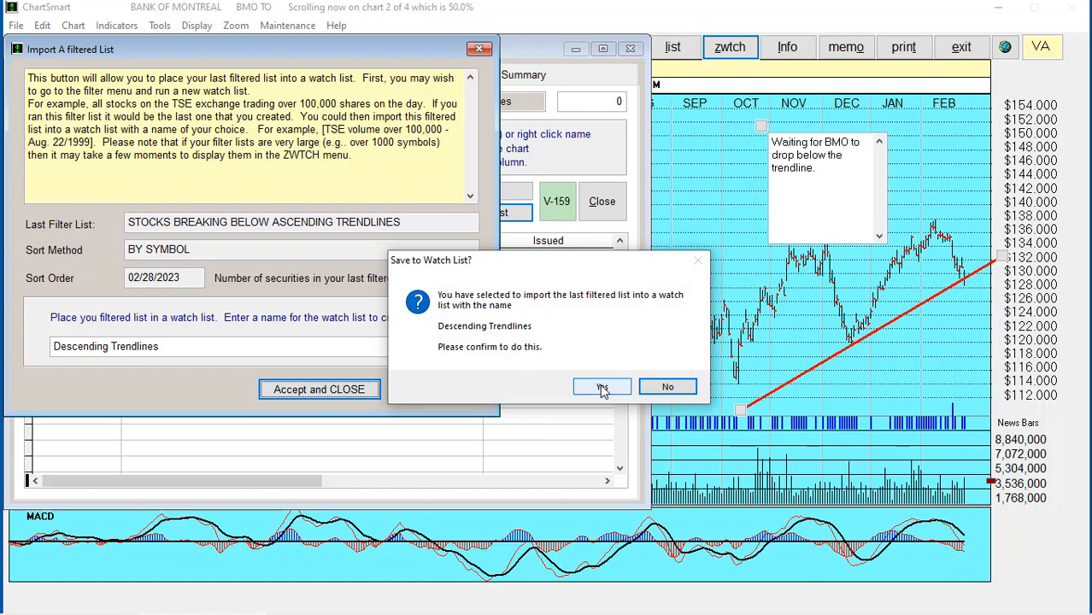
pyautogui.click(662, 387)
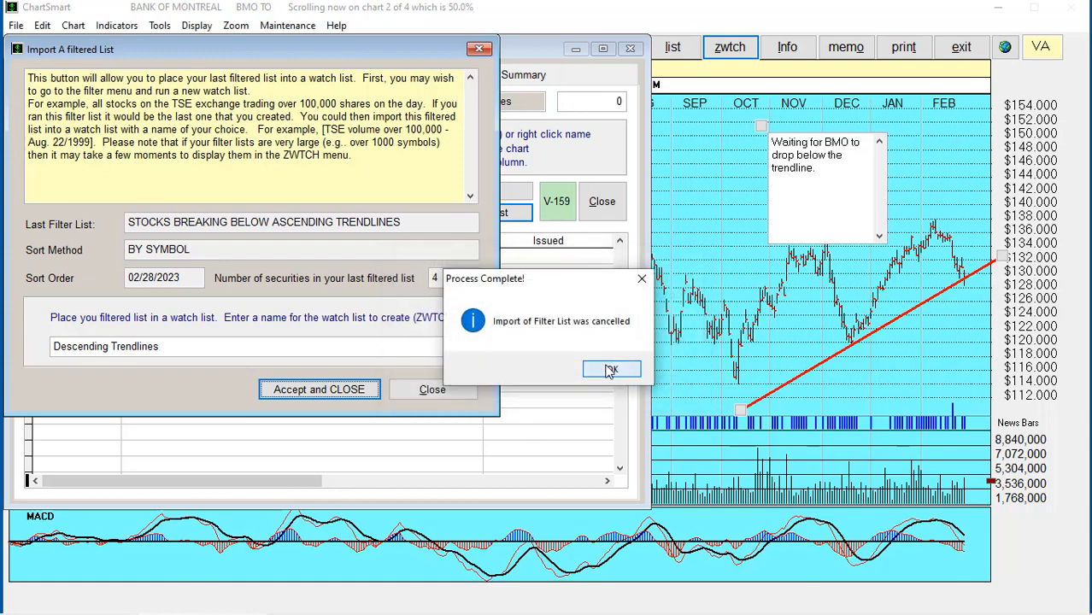
pyautogui.click(611, 370)
pyautogui.click(209, 346)
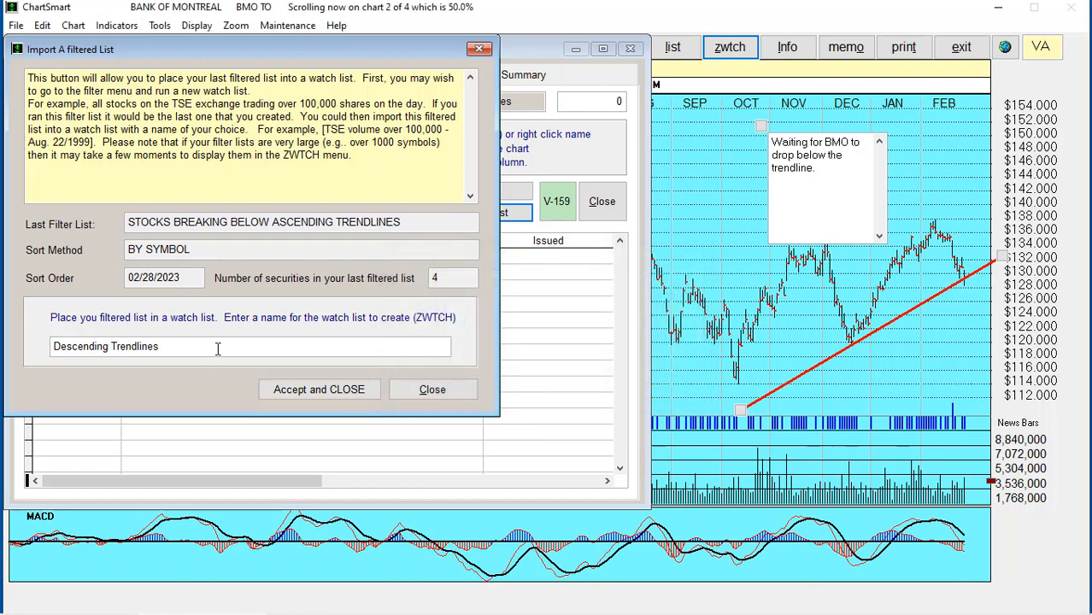
pyautogui.write('Crossovers')
pyautogui.click(293, 390)
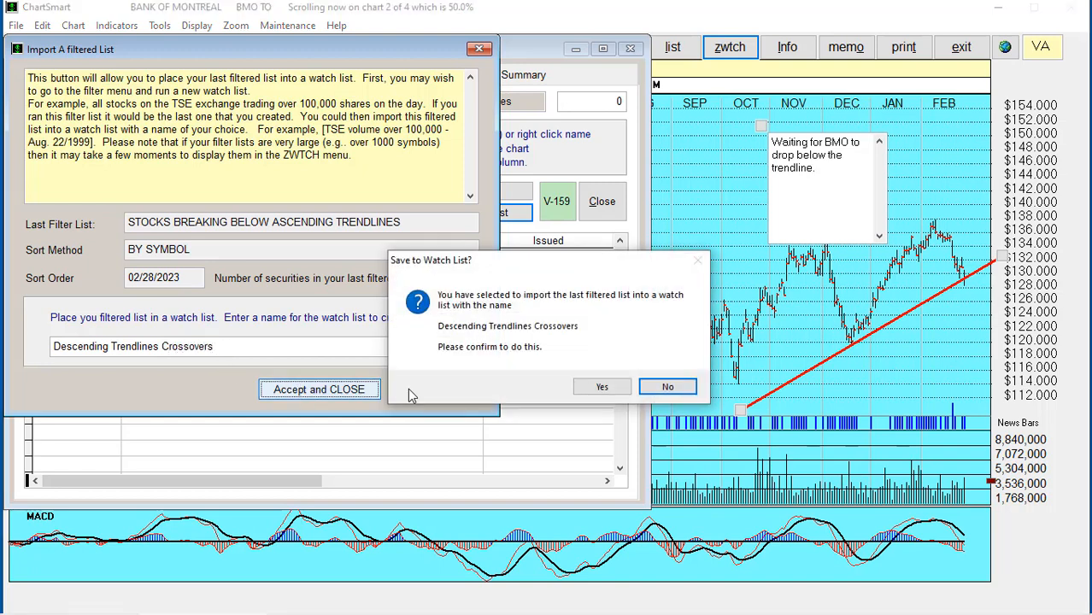
pyautogui.click(601, 388)
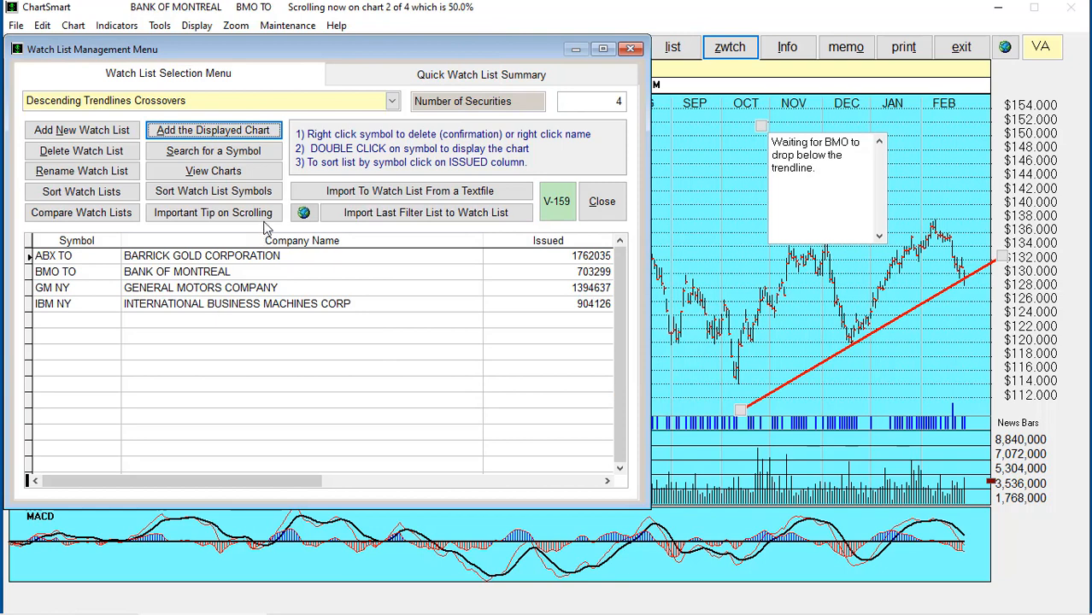
# Delete the 'Cross Trendline today descending' list and reselect 'Descending Trendlines Crossovers'
pyautogui.click(392, 102)
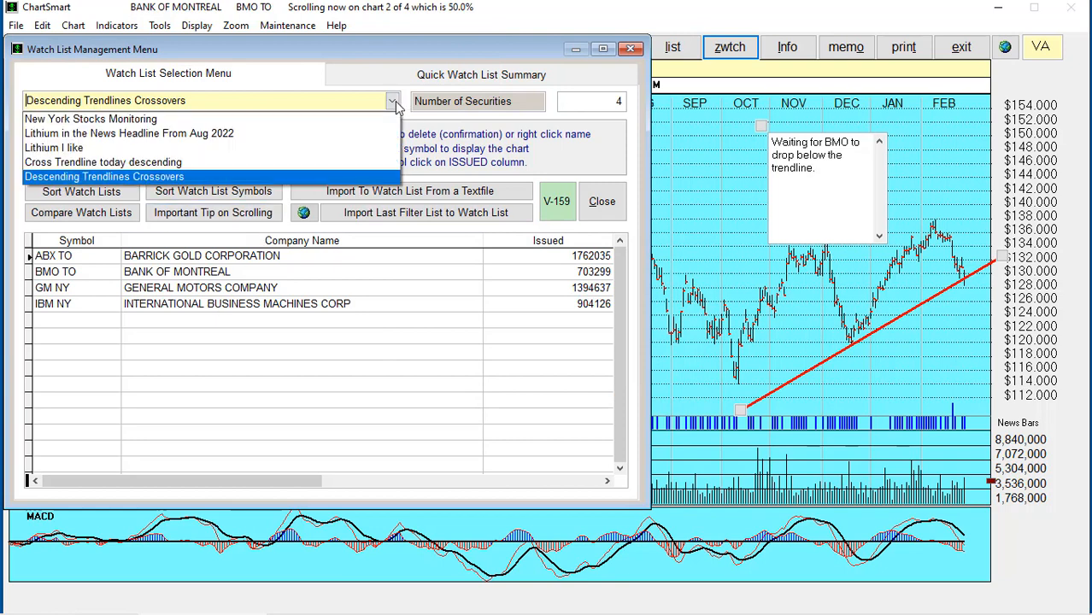
pyautogui.click(105, 164)
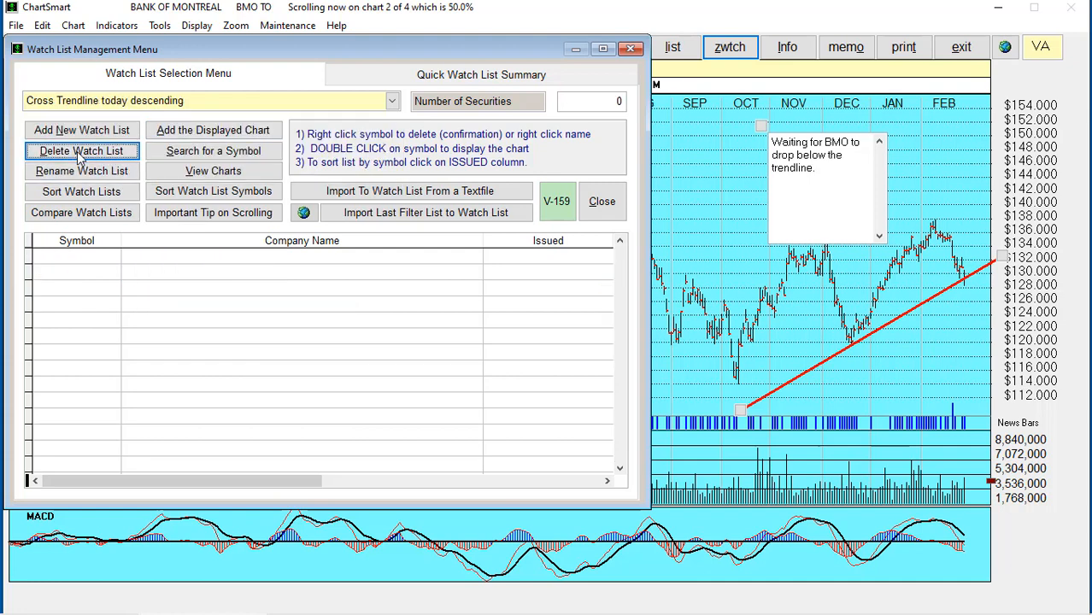
pyautogui.click(81, 151)
pyautogui.click(90, 212)
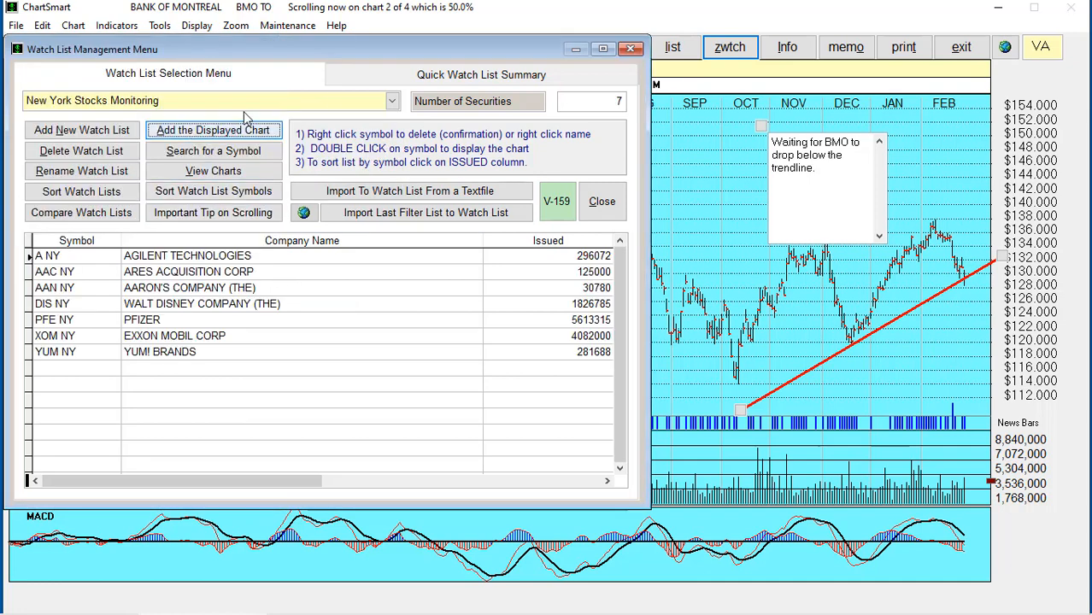
pyautogui.click(392, 101)
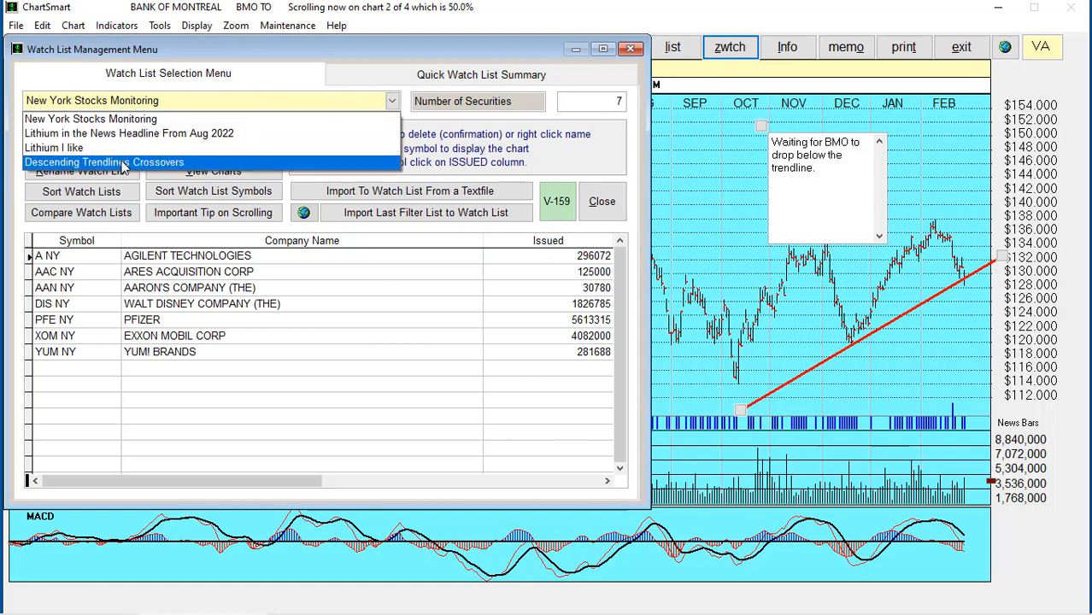
pyautogui.click(123, 162)
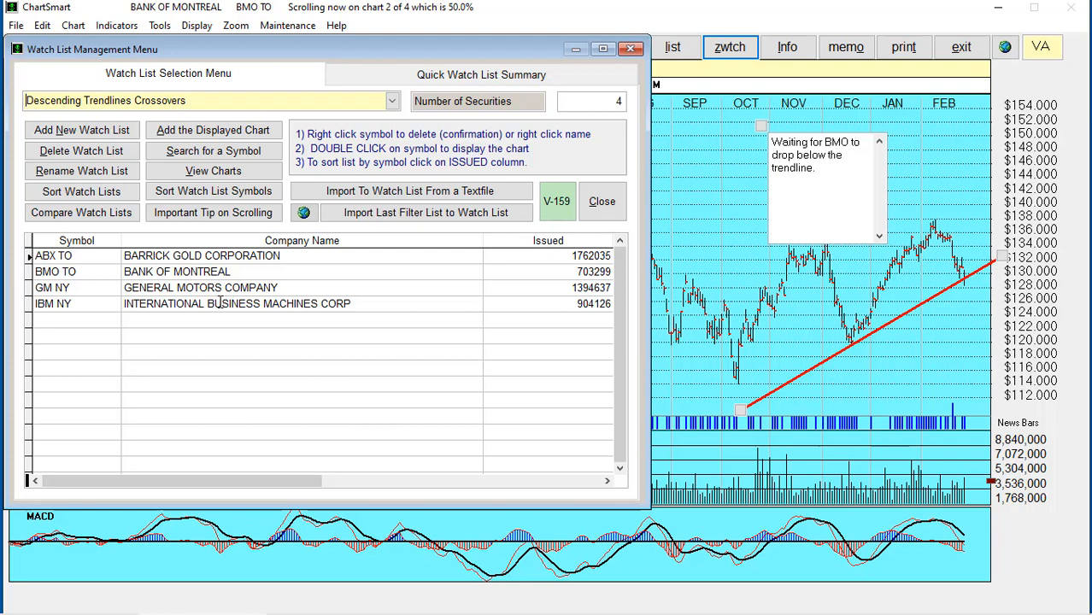
pyautogui.click(87, 215)
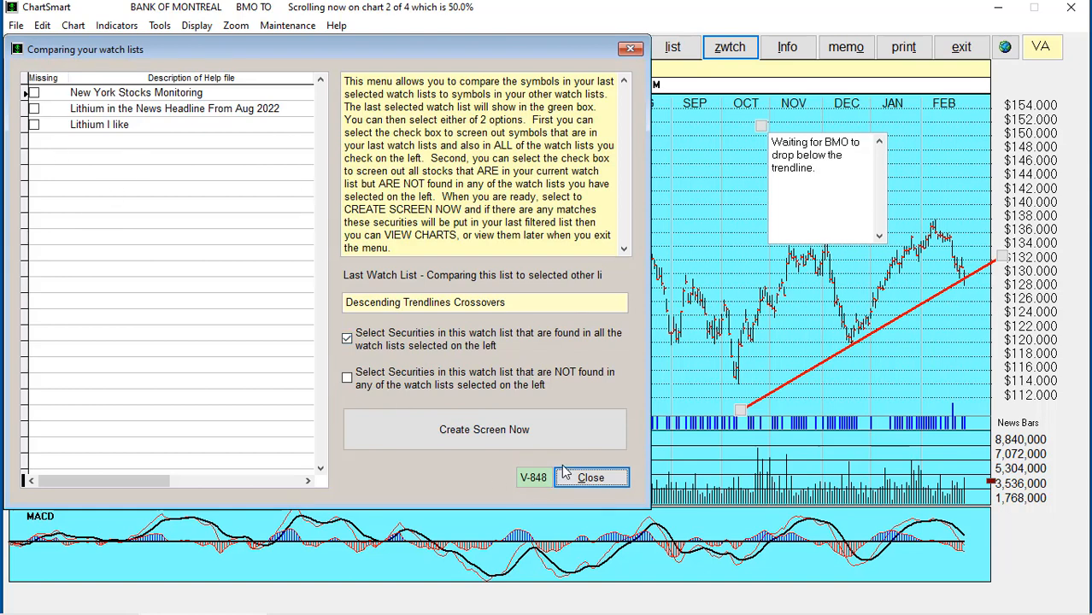
pyautogui.click(587, 476)
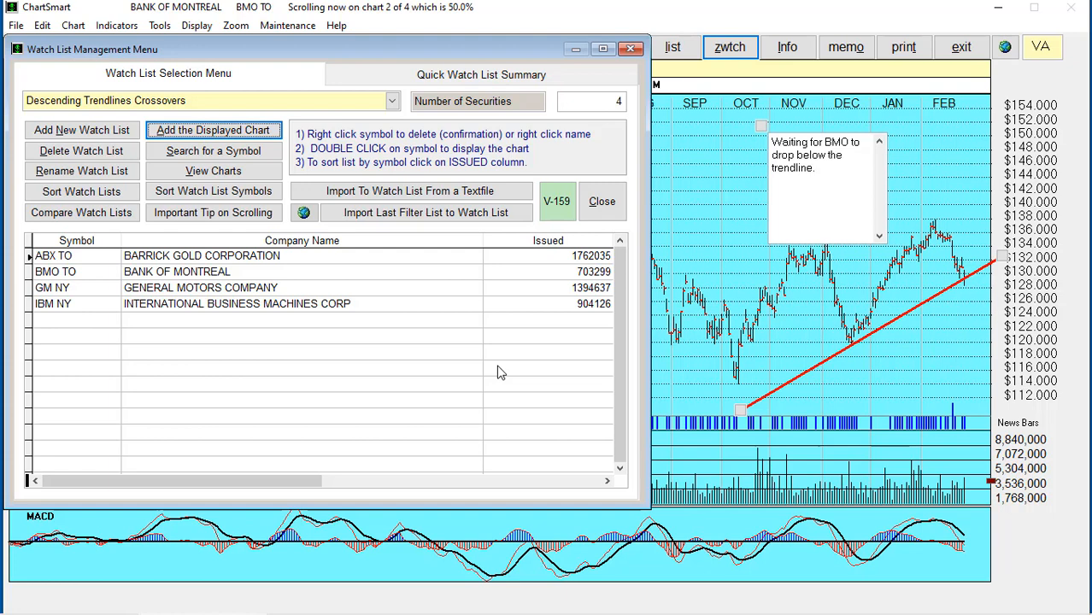
# Review the watch list names, then close the manager to return to the BMO chart
pyautogui.click(617, 205)
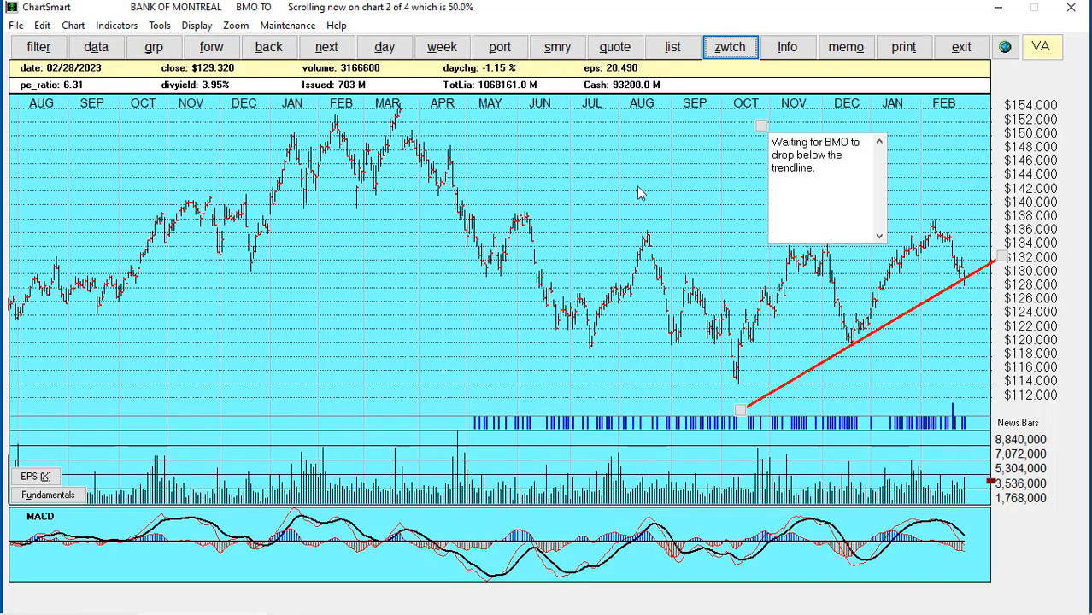
pyautogui.click(728, 50)
pyautogui.click(392, 100)
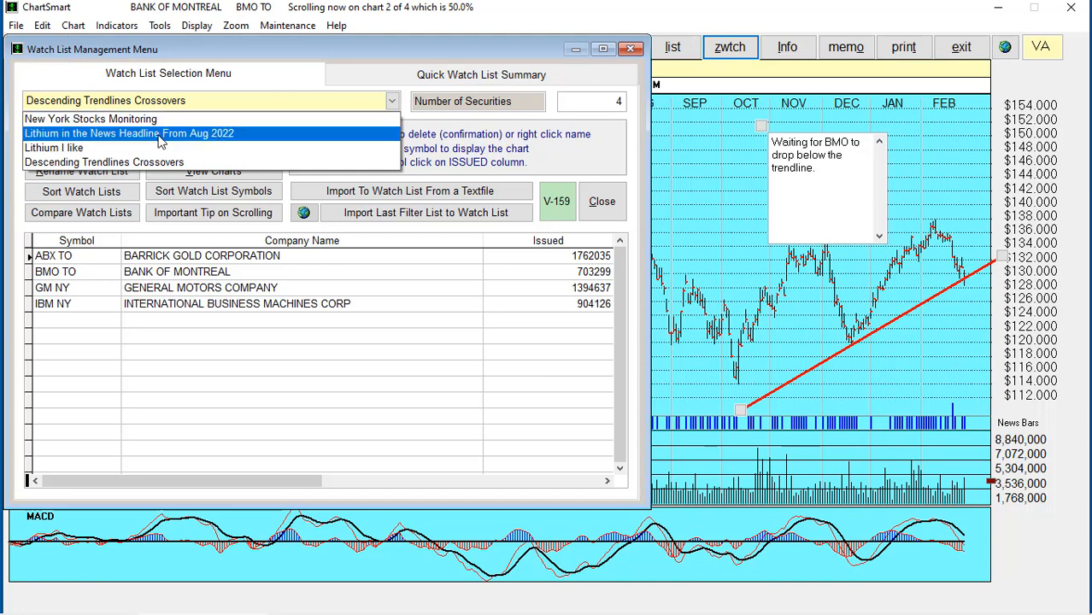
pyautogui.press('Up')
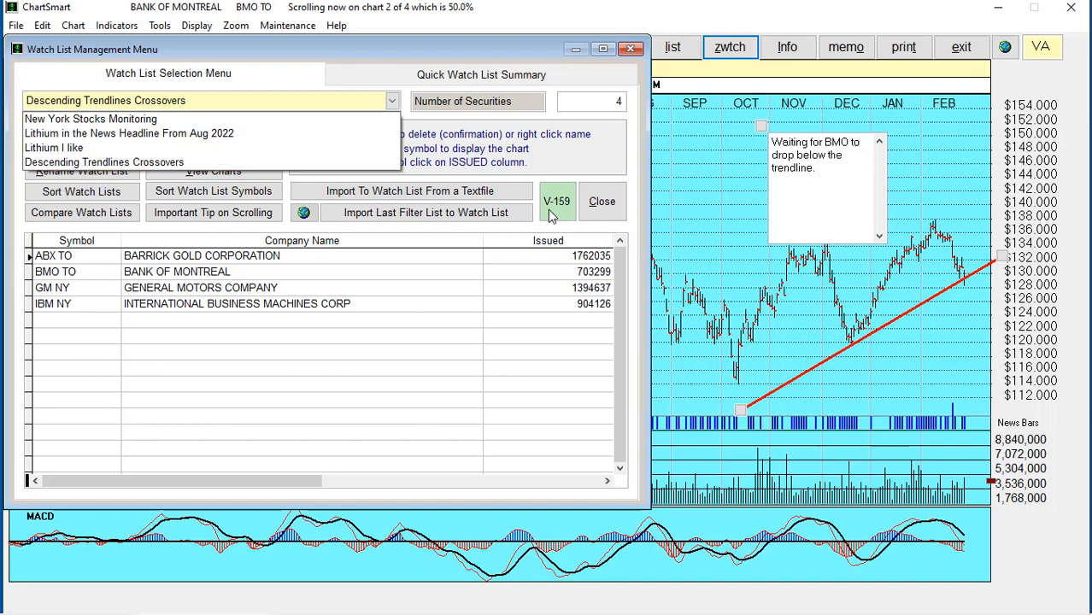
pyautogui.click(100, 213)
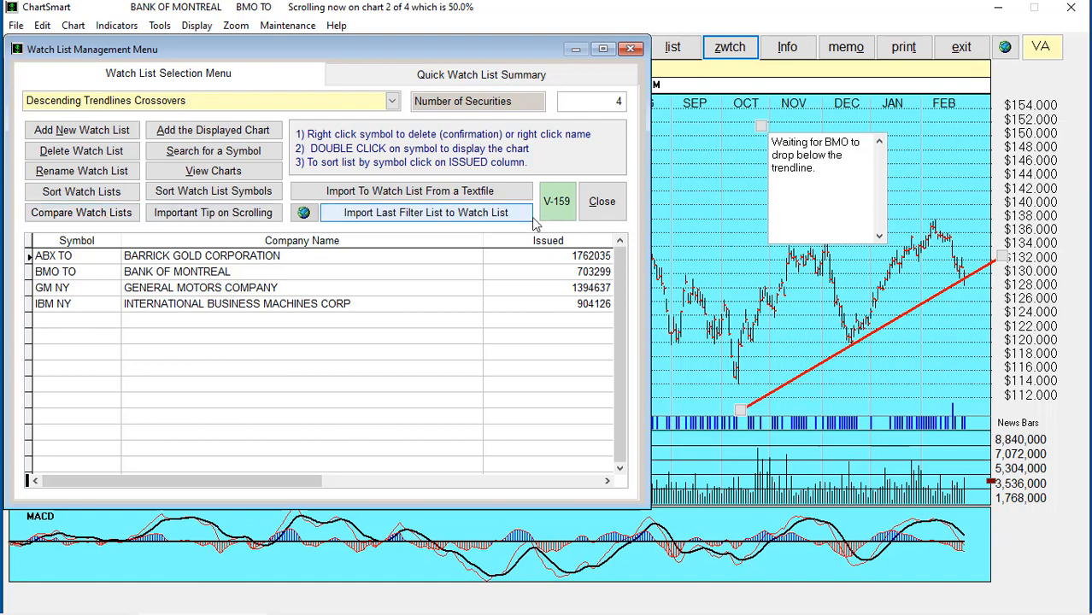
pyautogui.click(601, 202)
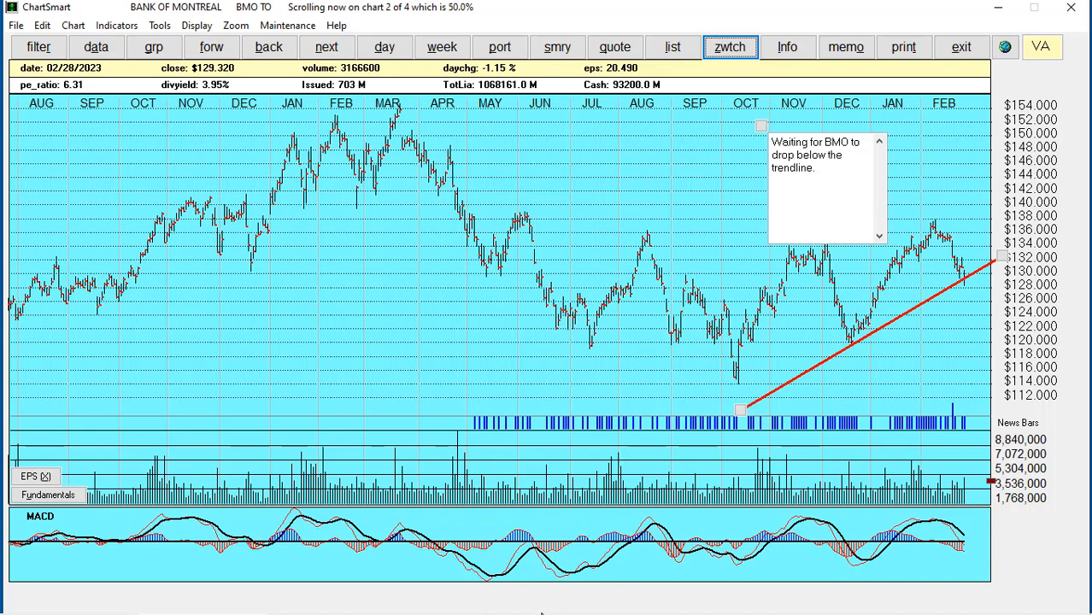
pyautogui.moveTo(541, 614)
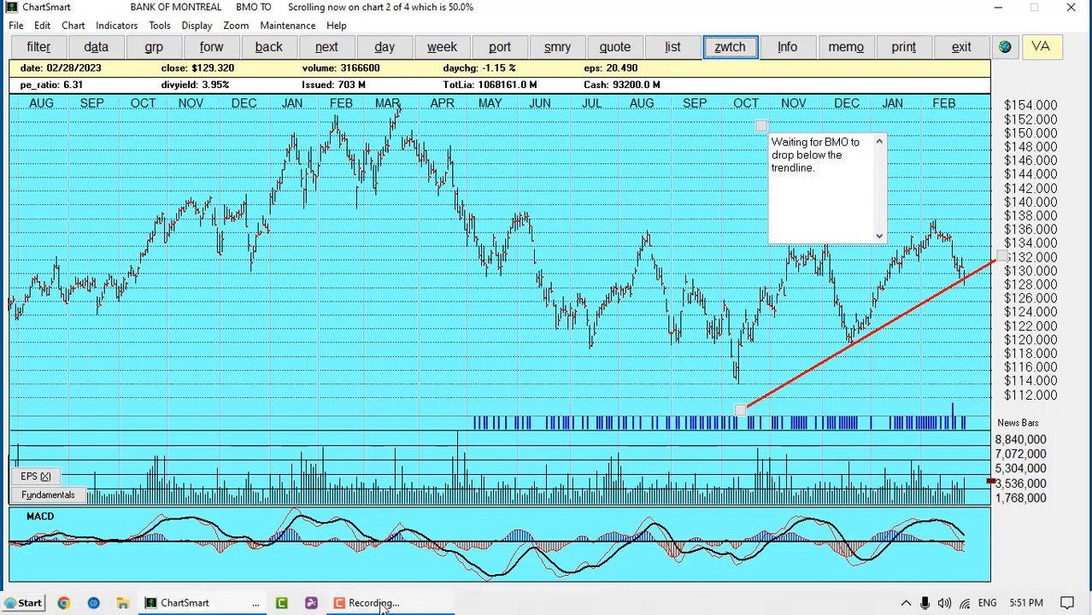